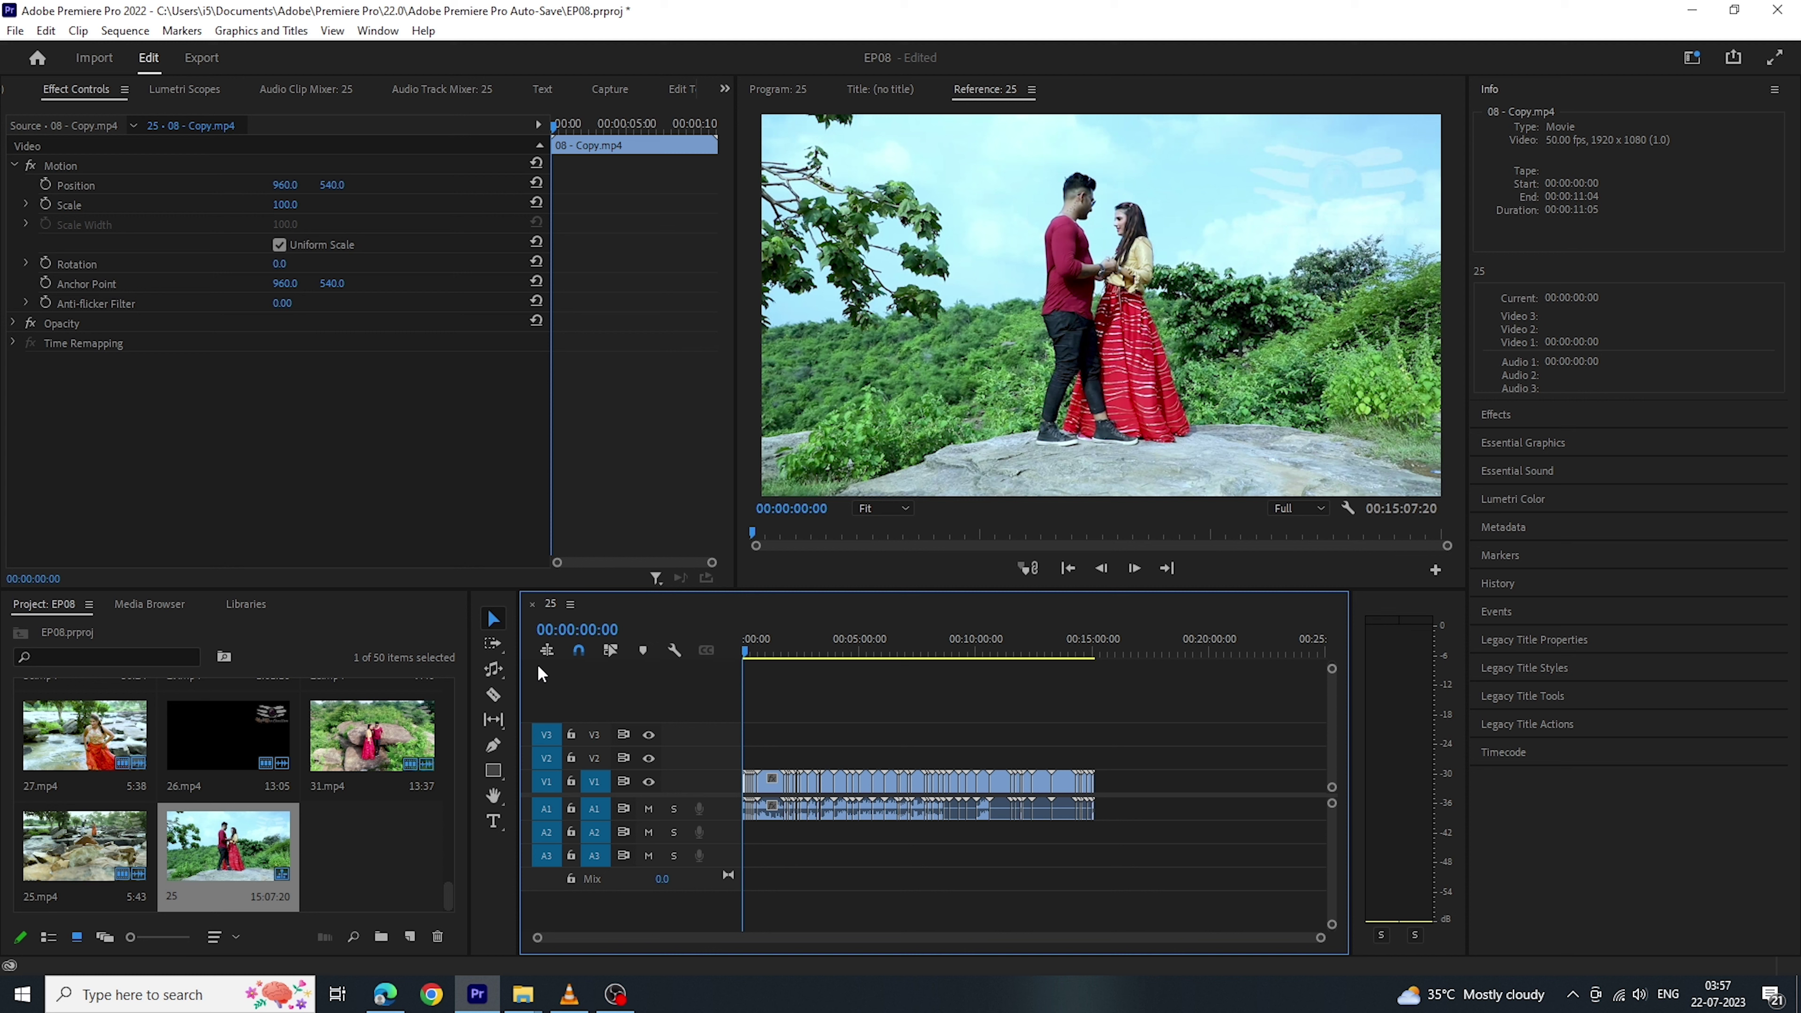
Zoom in around one minute into the edit and select the 08.mp4 and 02.mp4 clips on V1.
drag(762, 655, 770, 672)
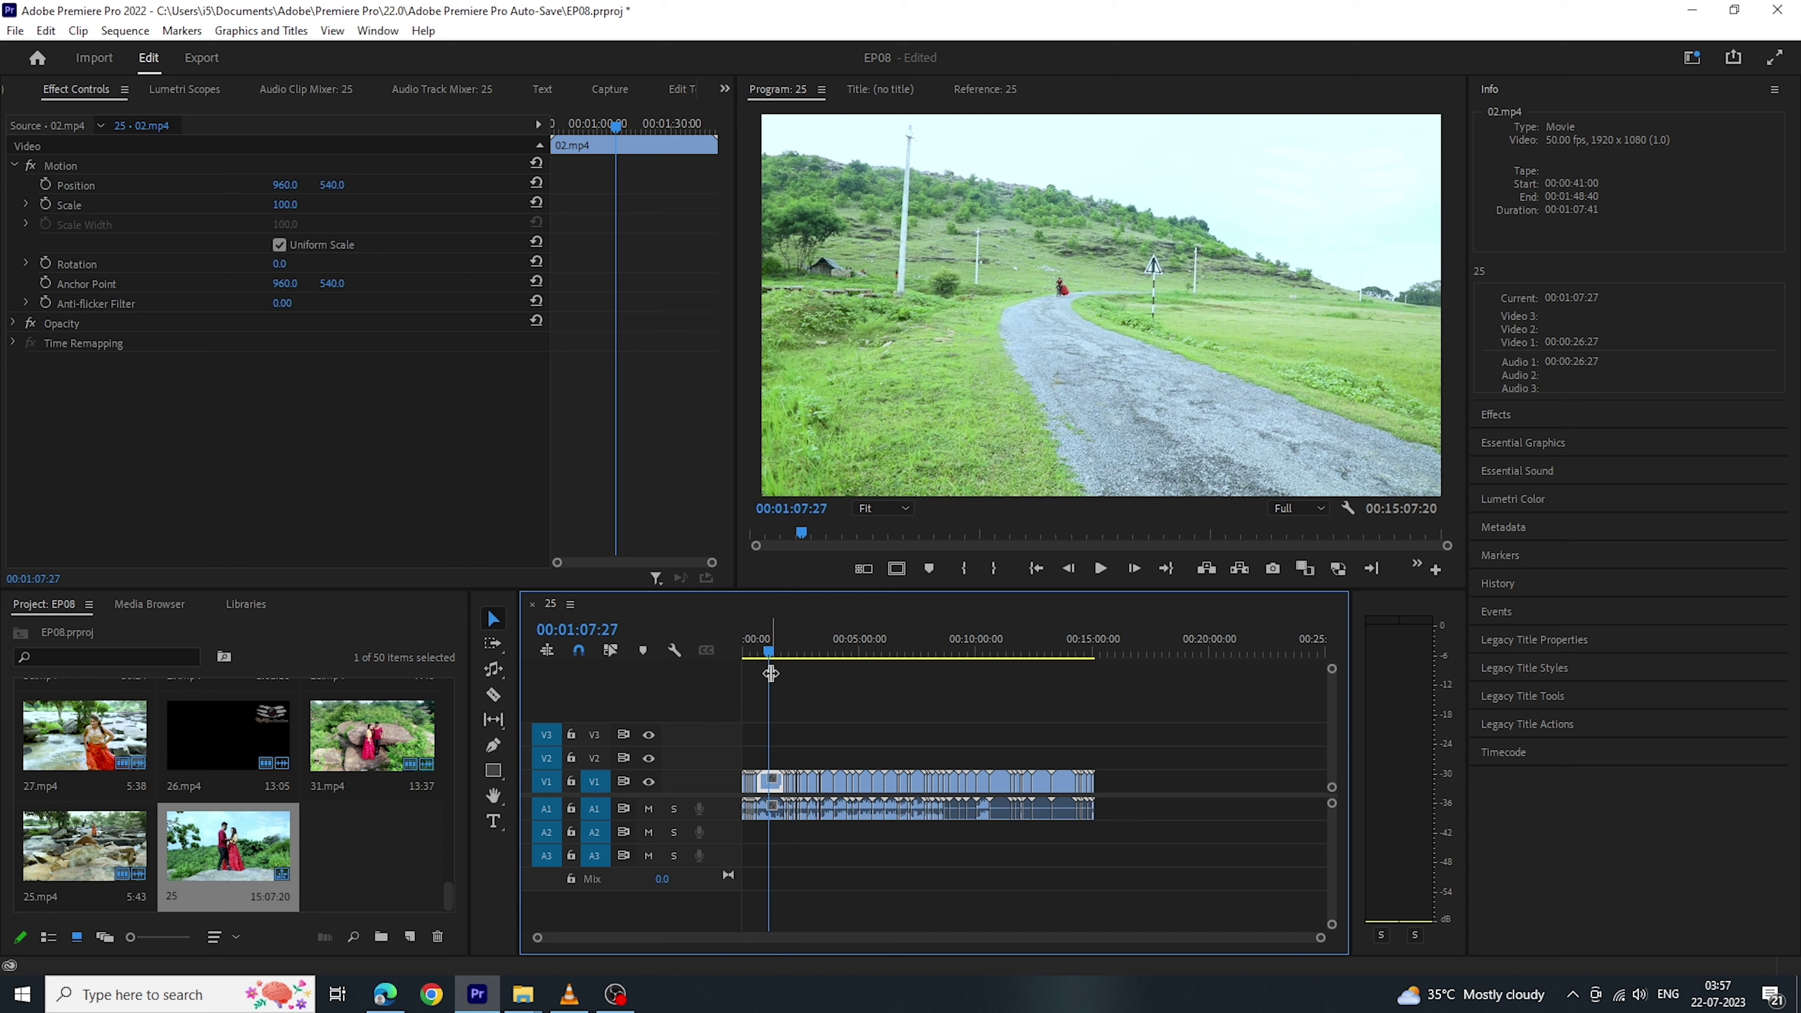
key(equal)
key(equal)
key(equal)
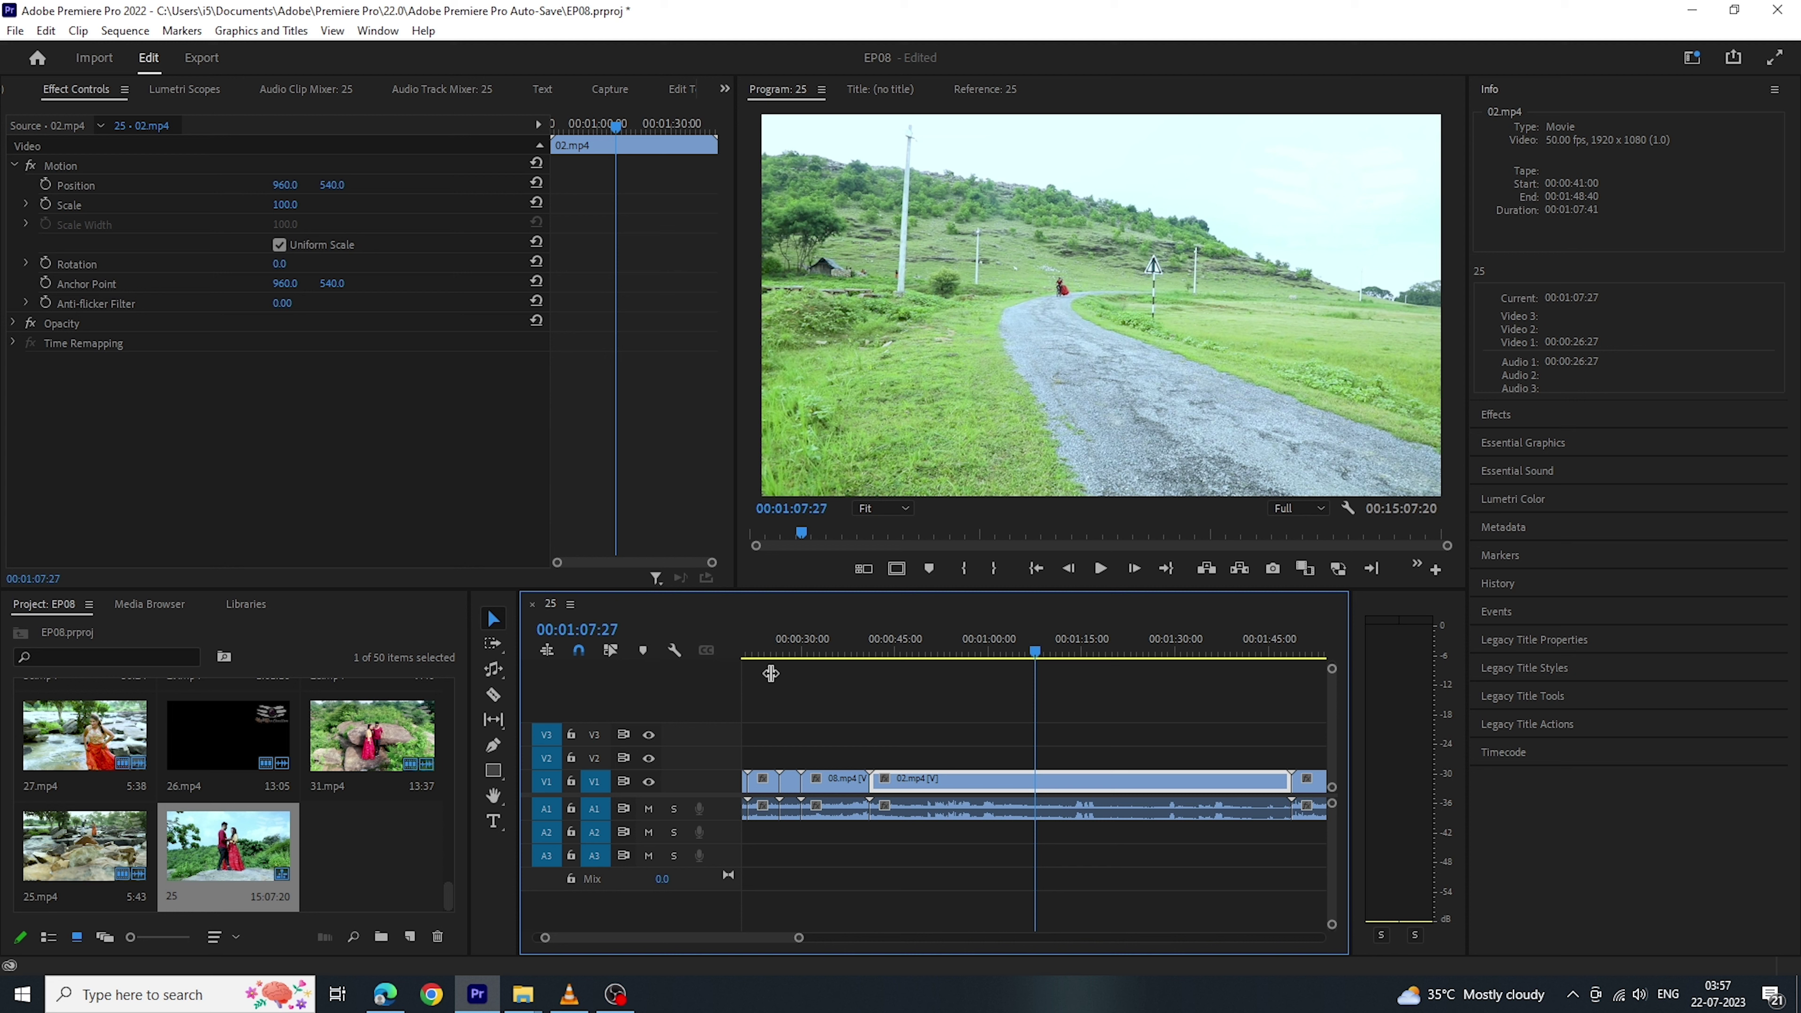
click(837, 778)
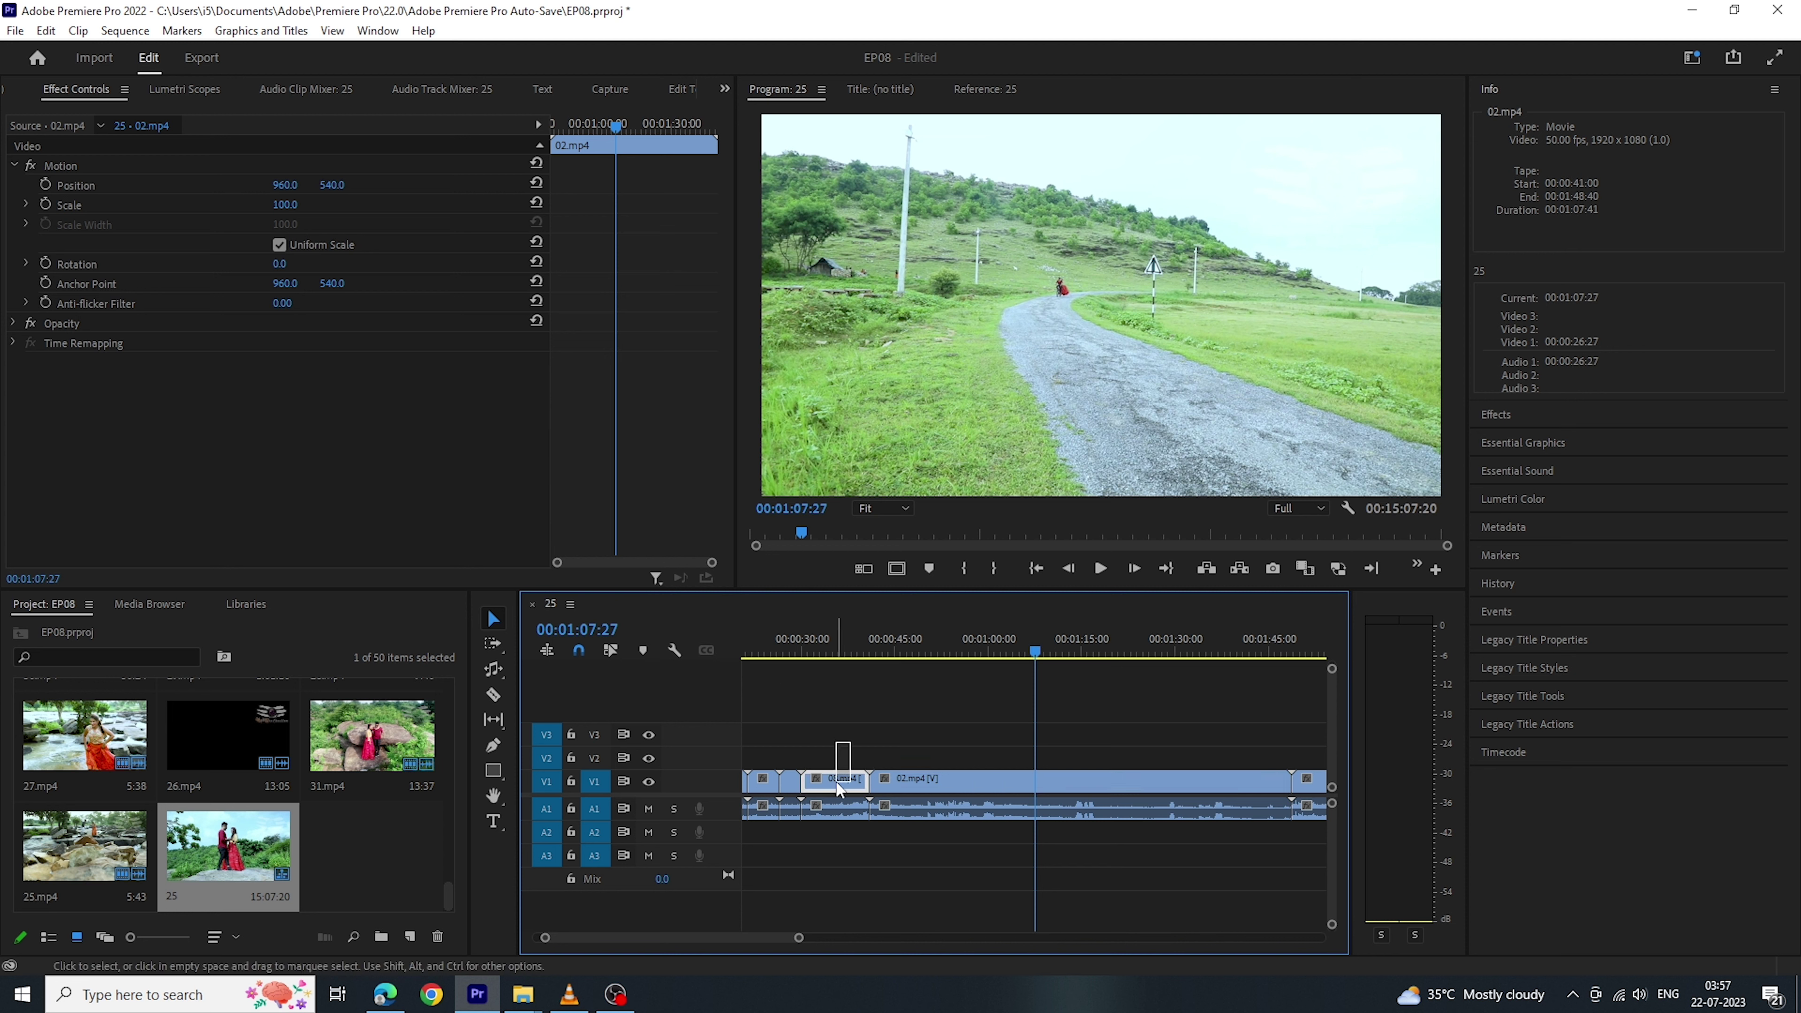
drag(920, 738, 972, 791)
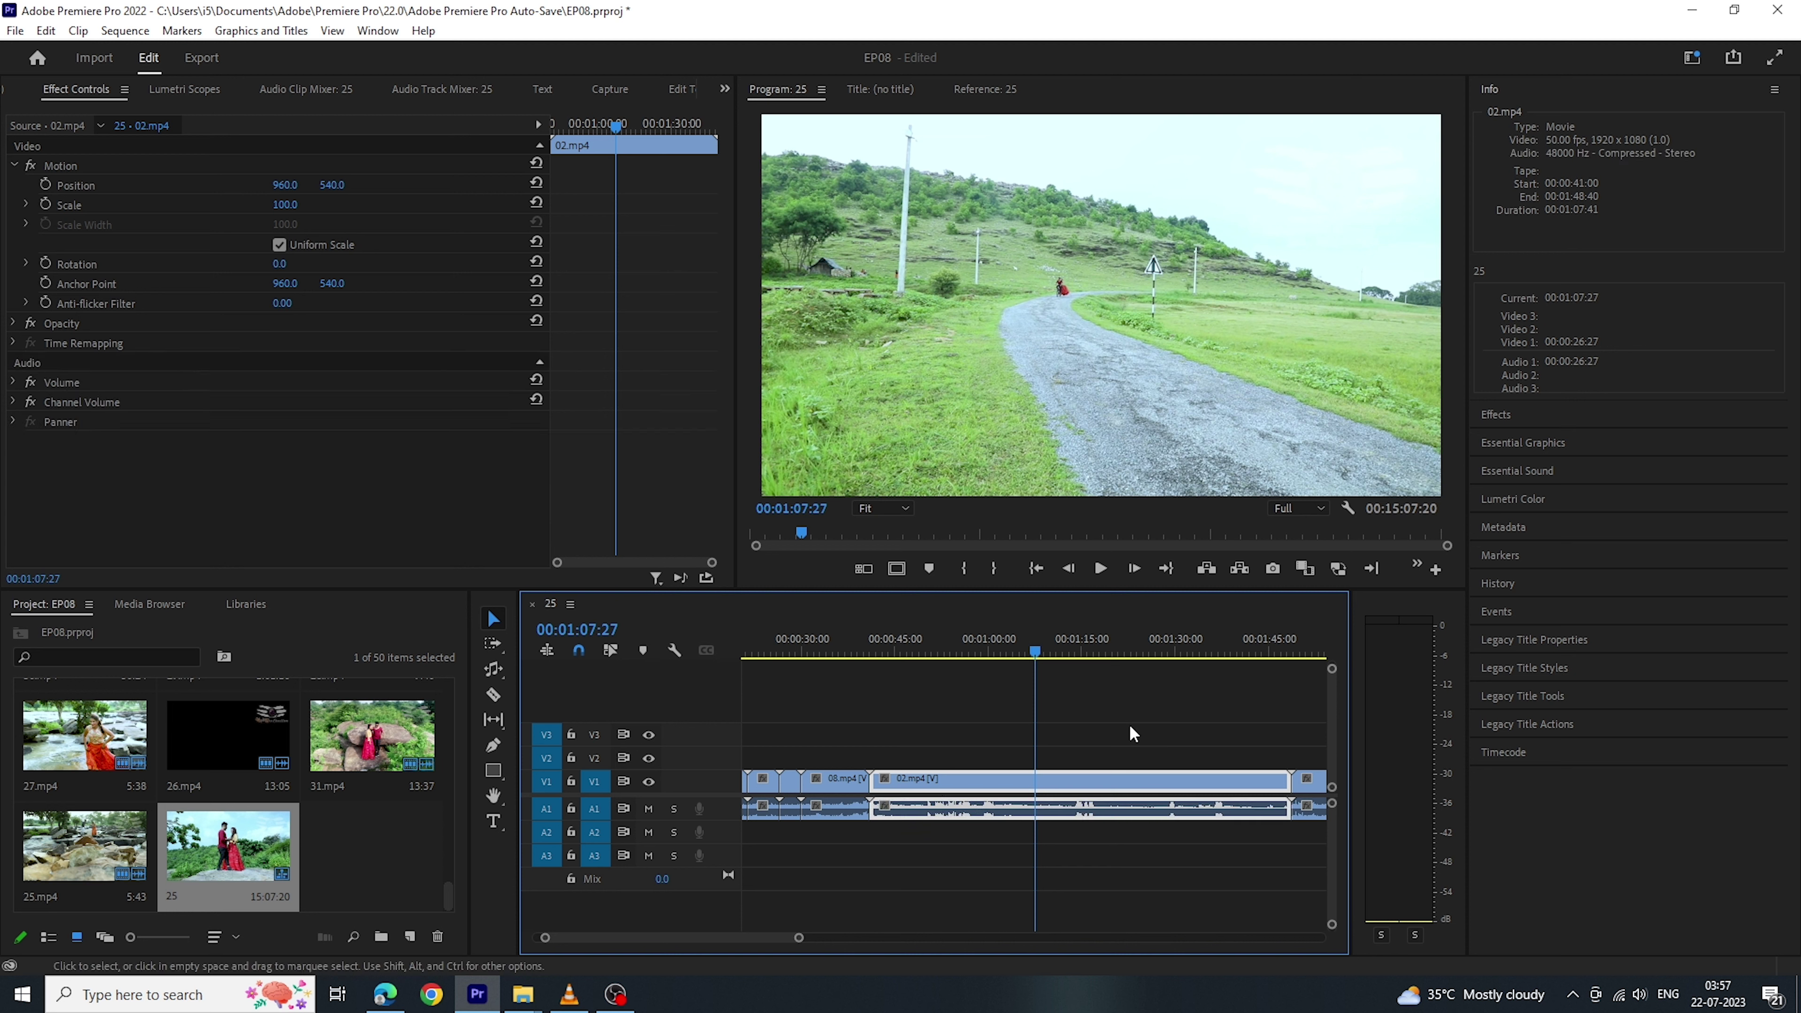
key(minus)
key(minus)
key(minus)
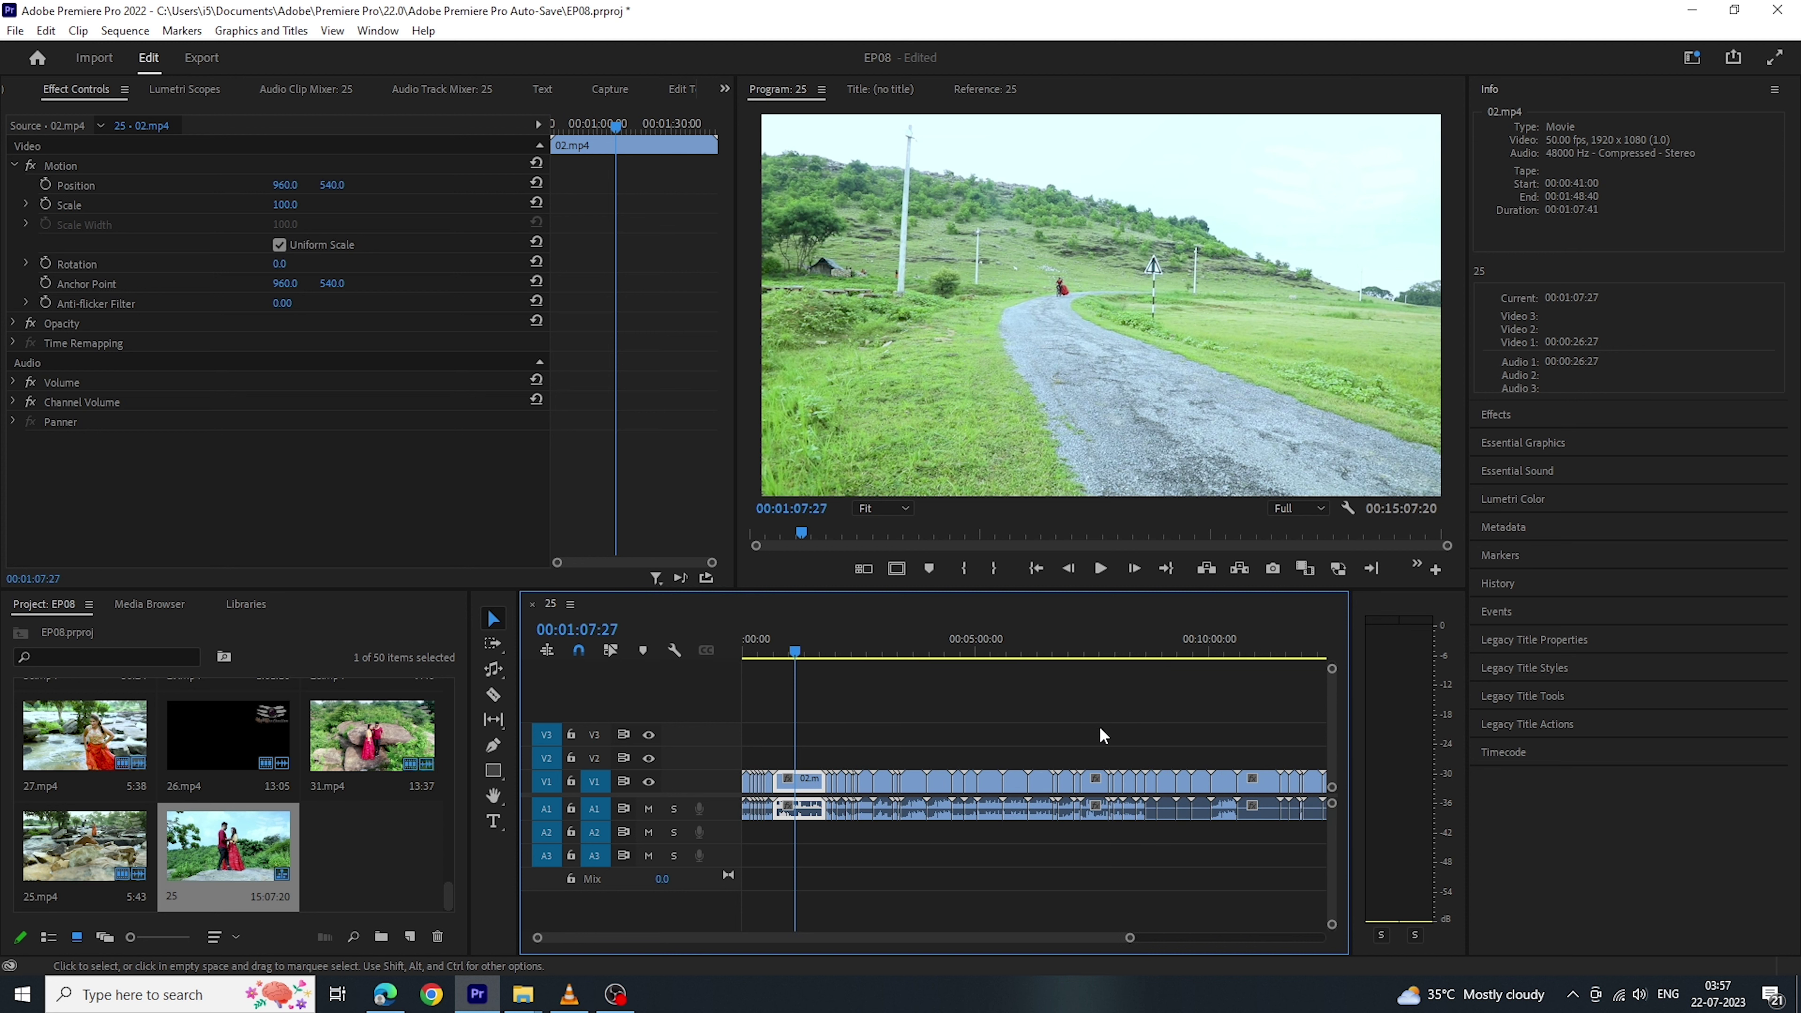
Lift the short V1 clip up onto V4 near the five-minute mark.
click(886, 780)
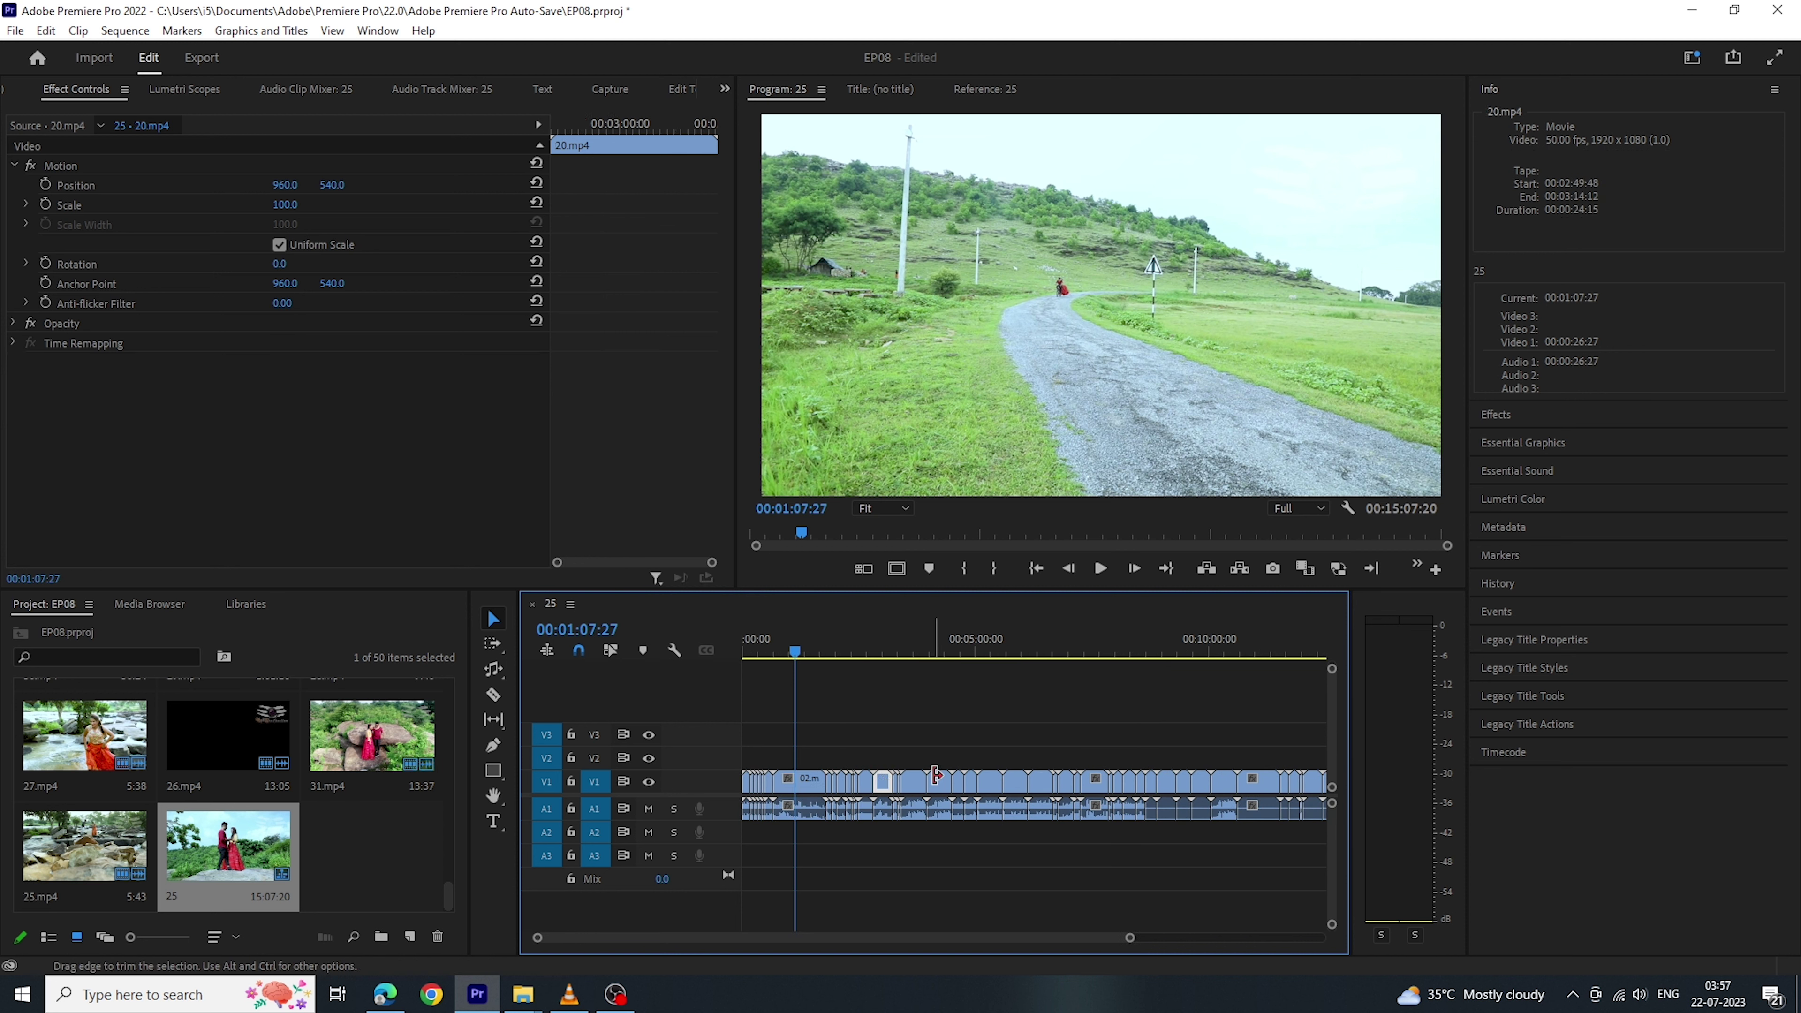
click(942, 786)
mouse_move(943, 793)
mouse_down()
mouse_move(1040, 735)
mouse_move(965, 710)
mouse_up()
click(961, 657)
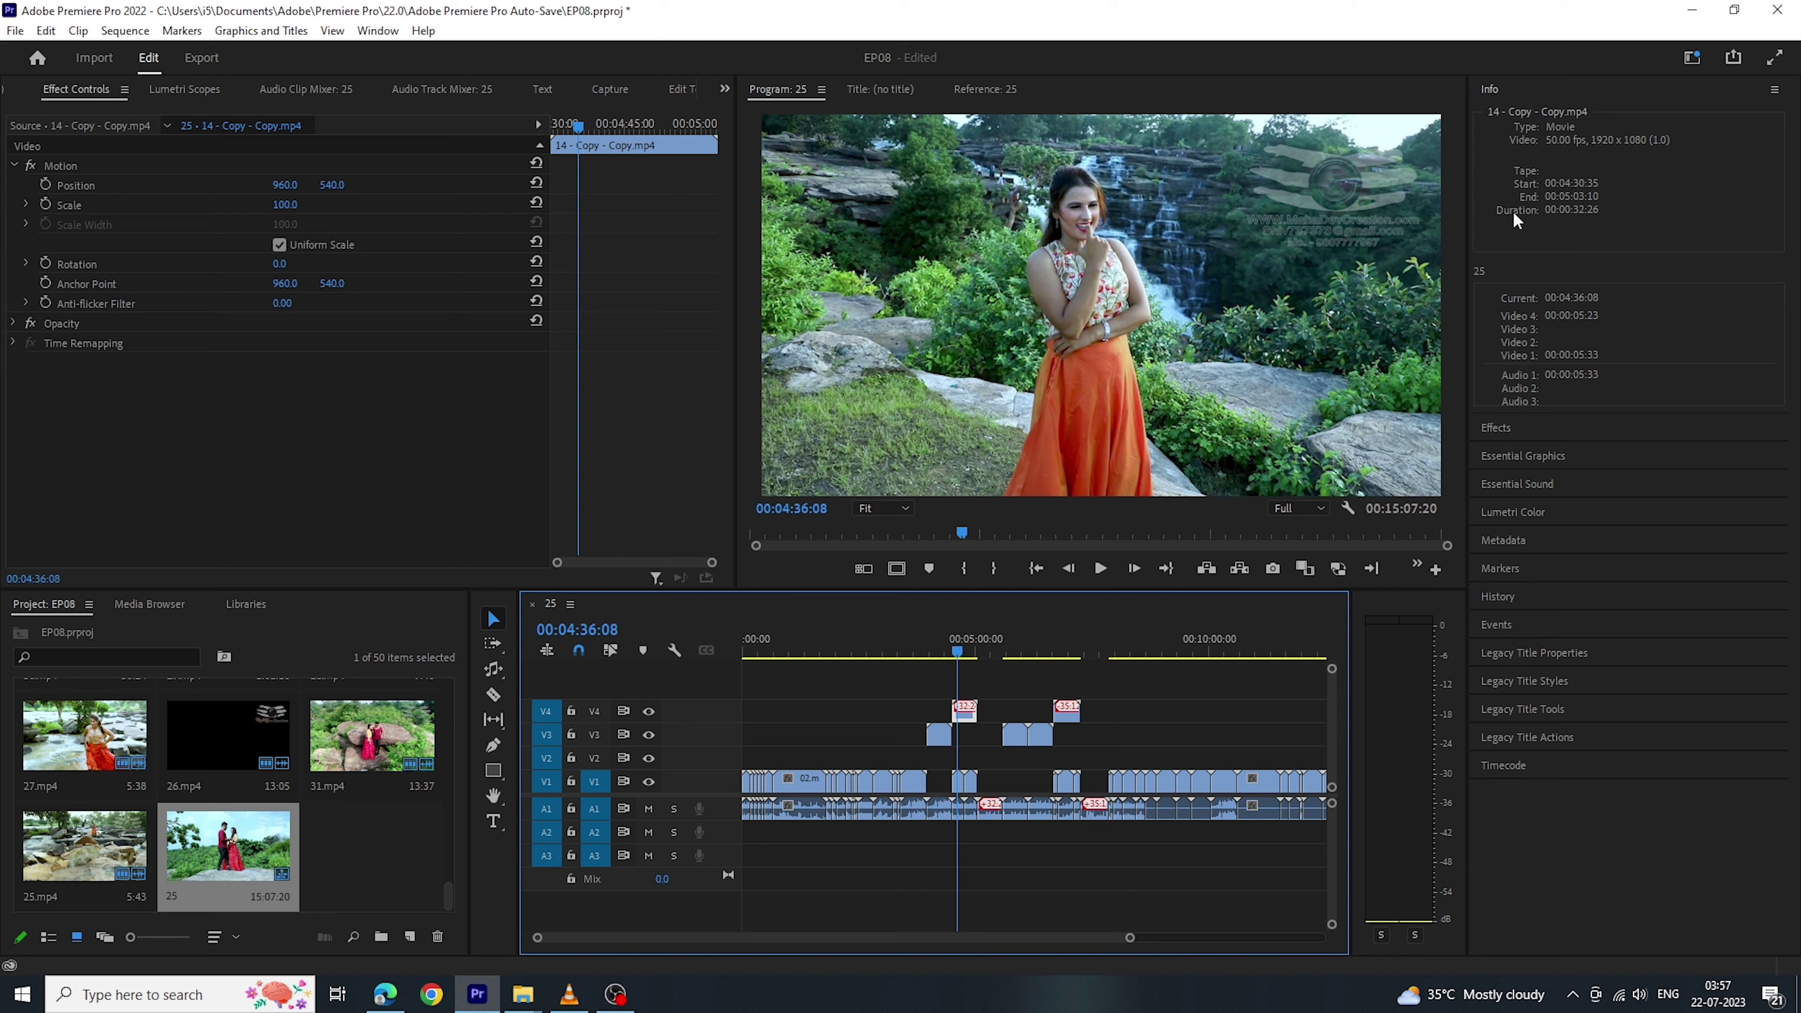
click(1564, 432)
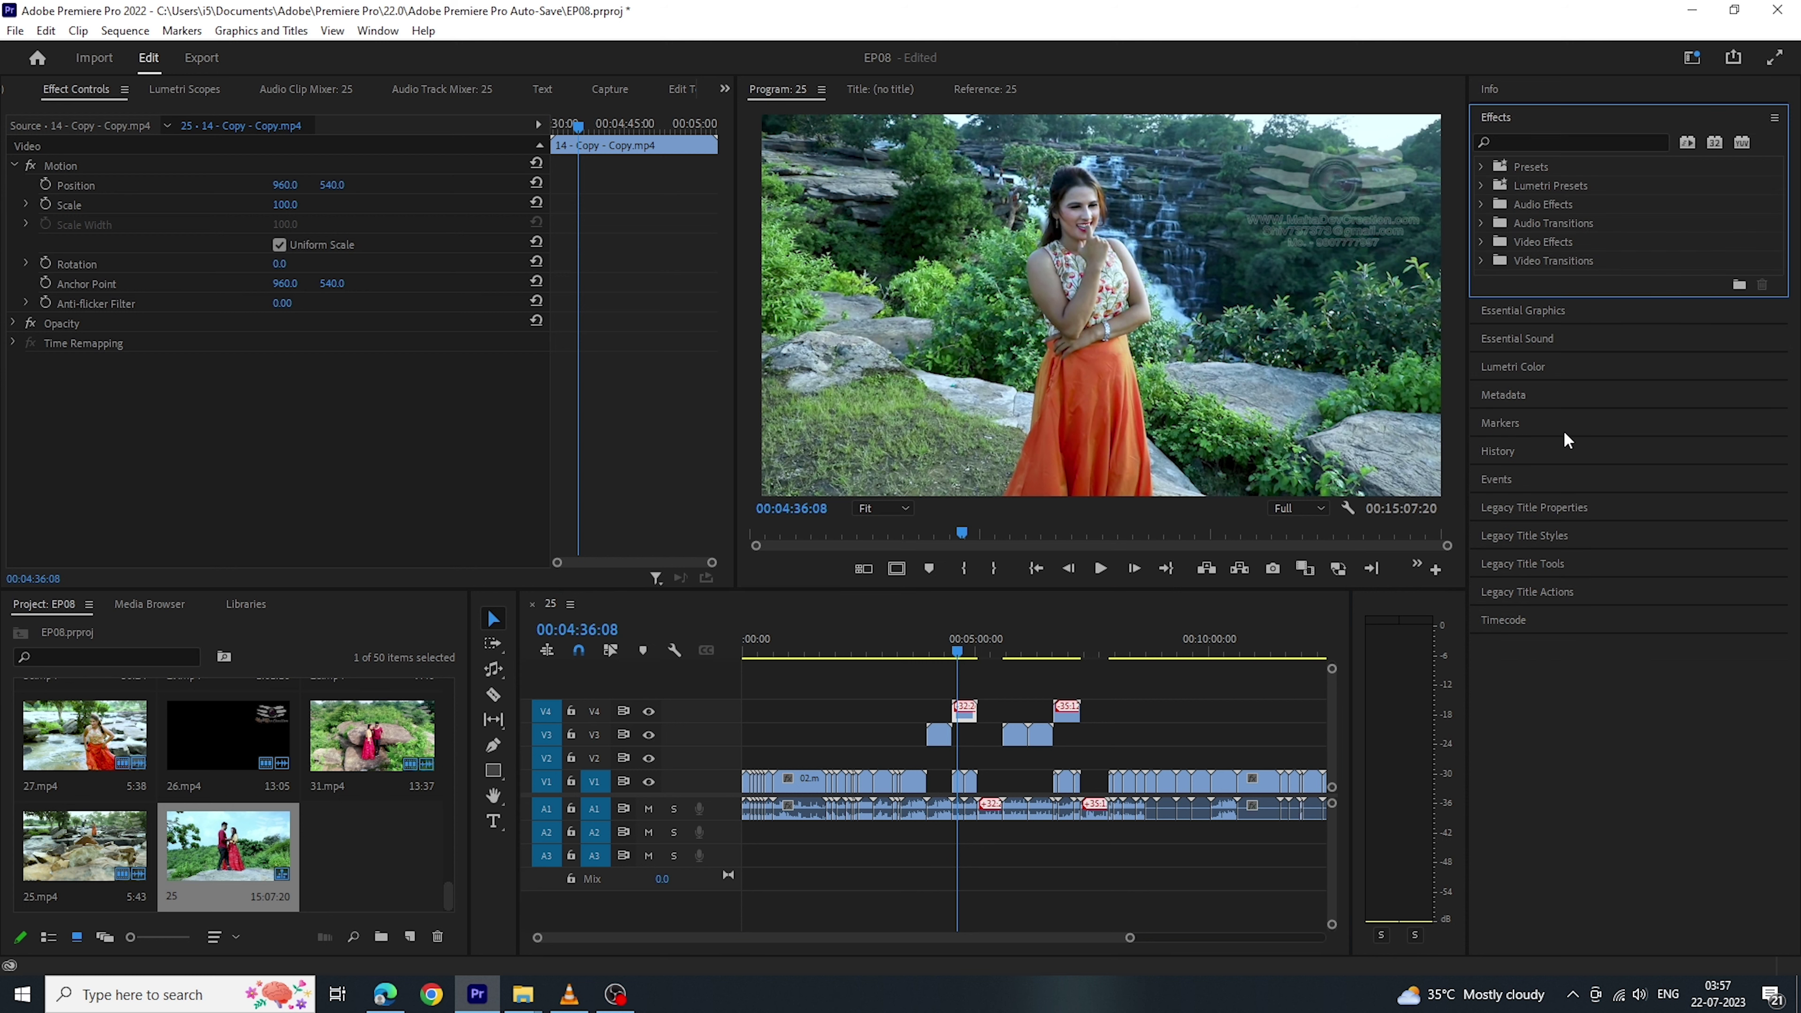
Search effects for 'black' and drop Black & White onto the V4 clip near 4:36.
click(1546, 242)
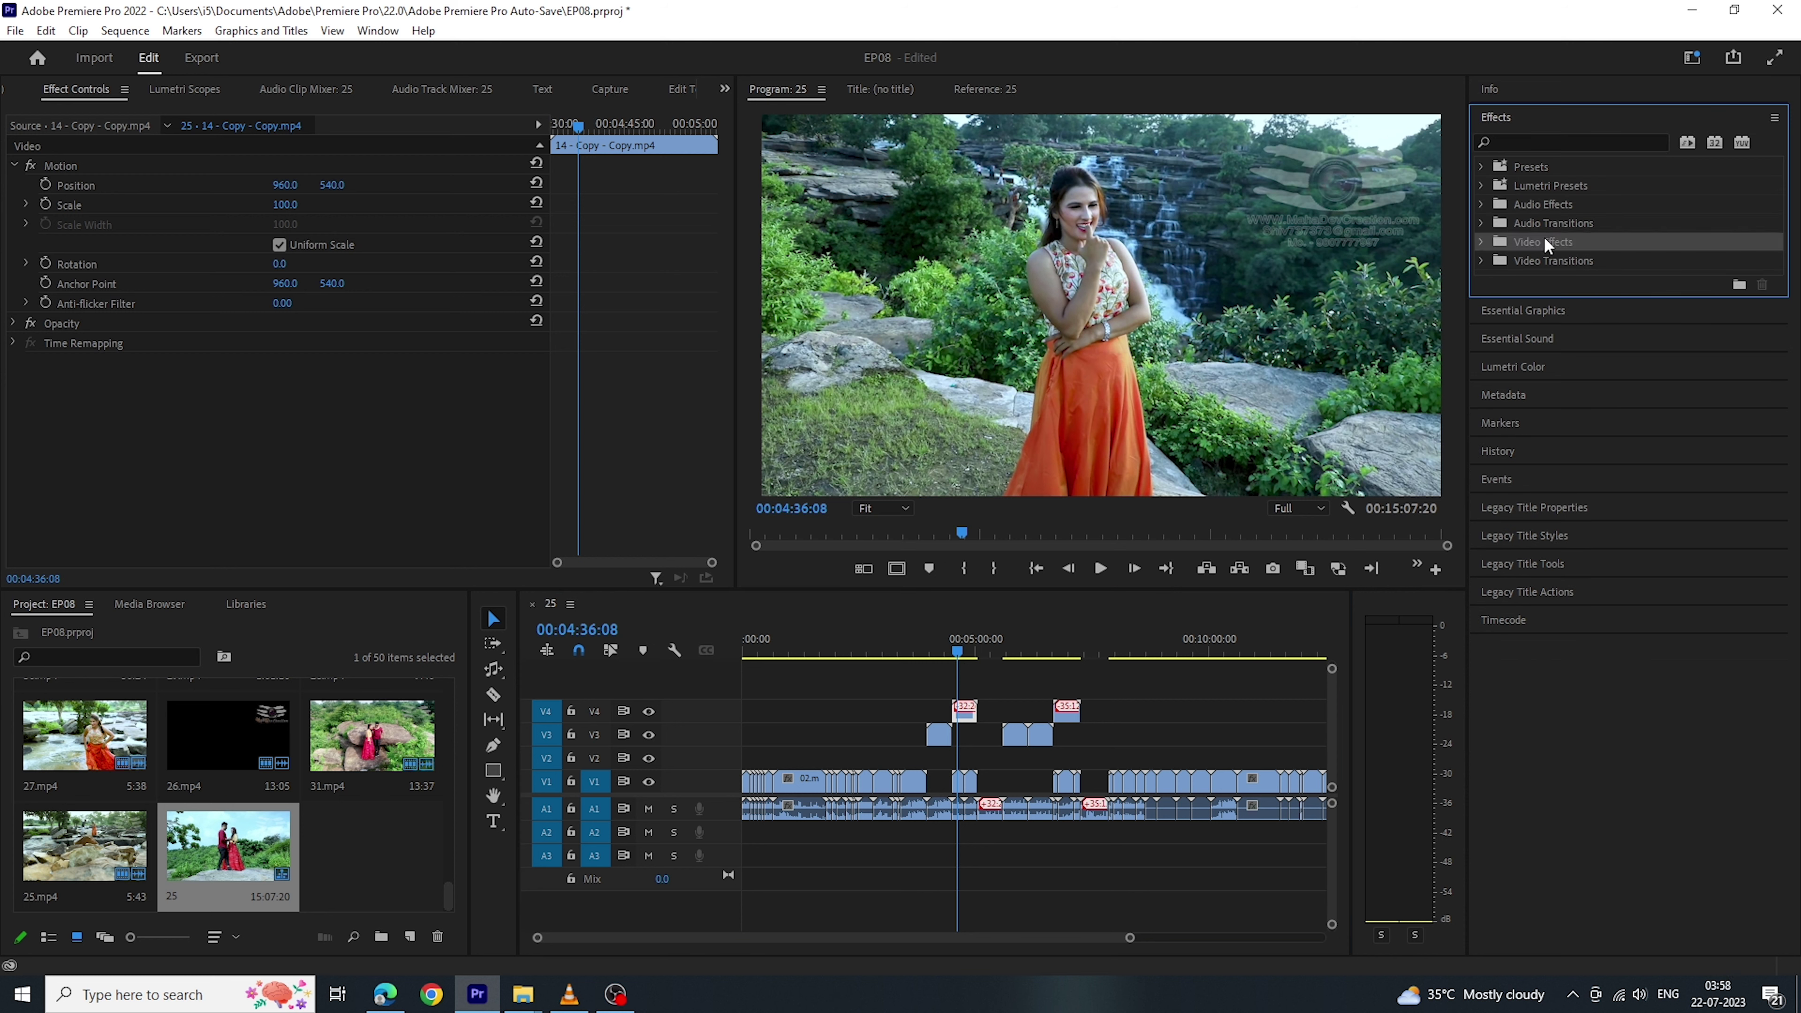
click(1479, 240)
click(1482, 240)
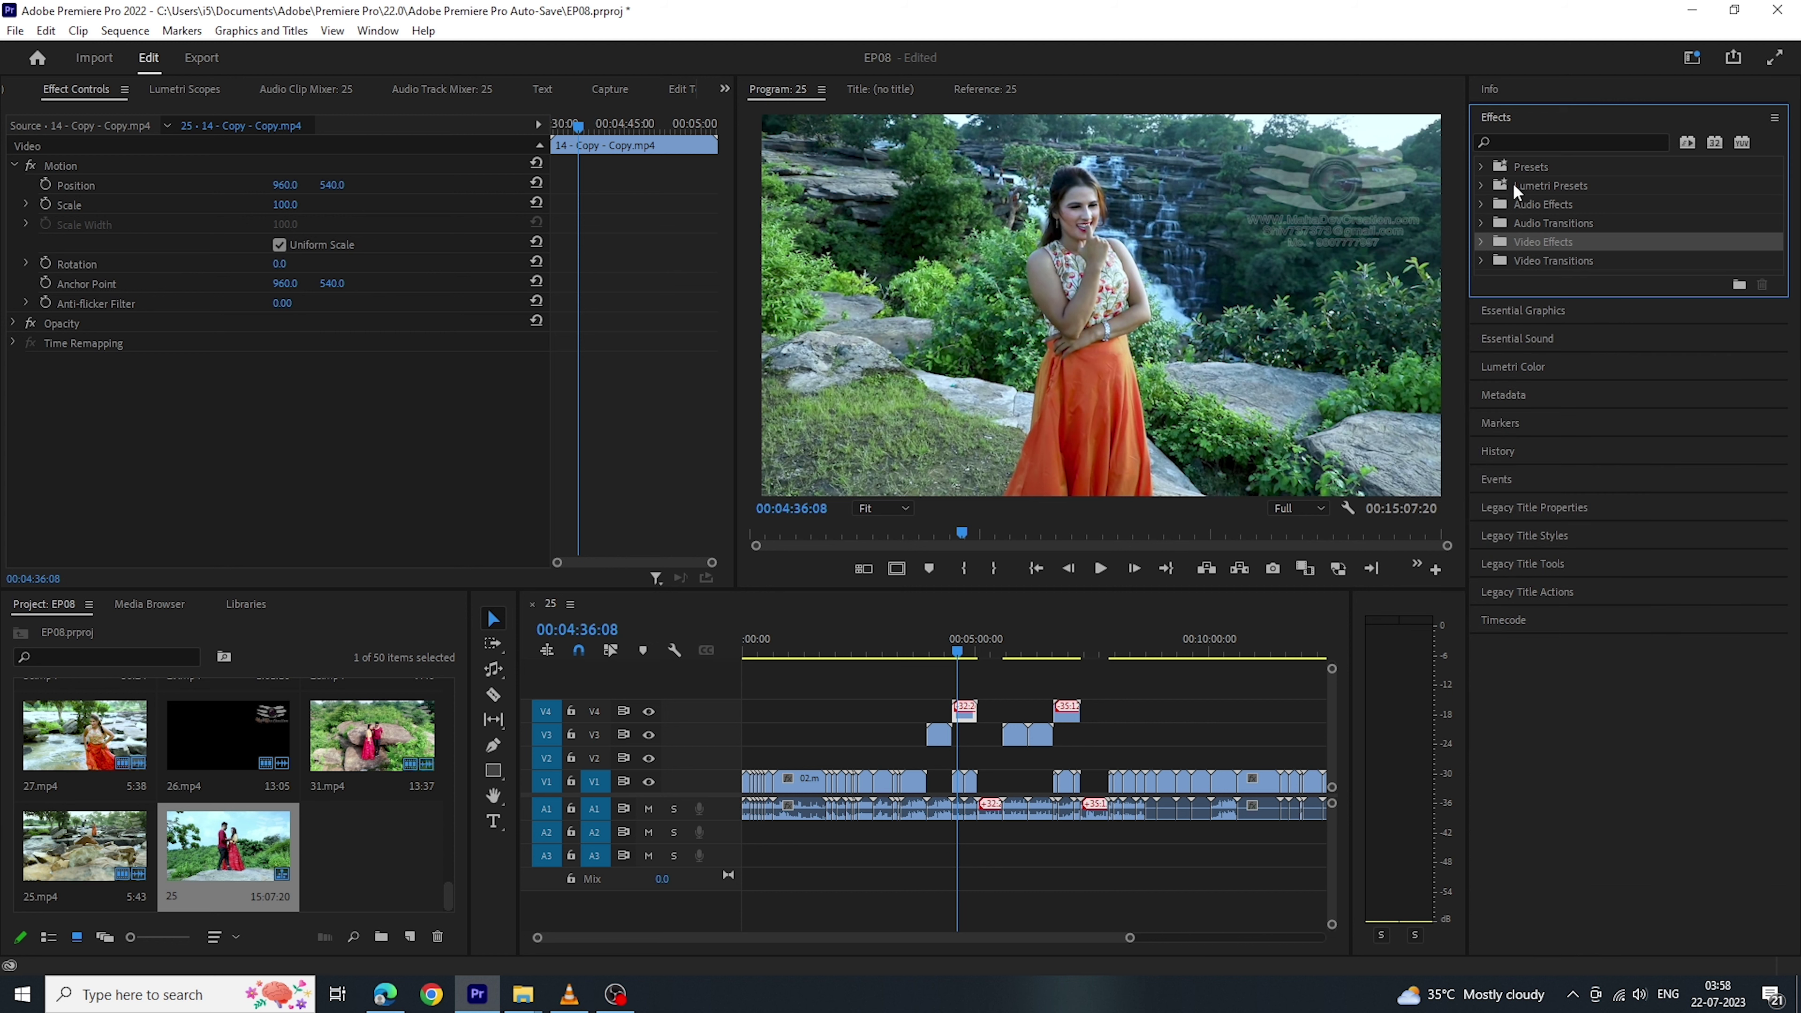
click(1534, 142)
text(black)
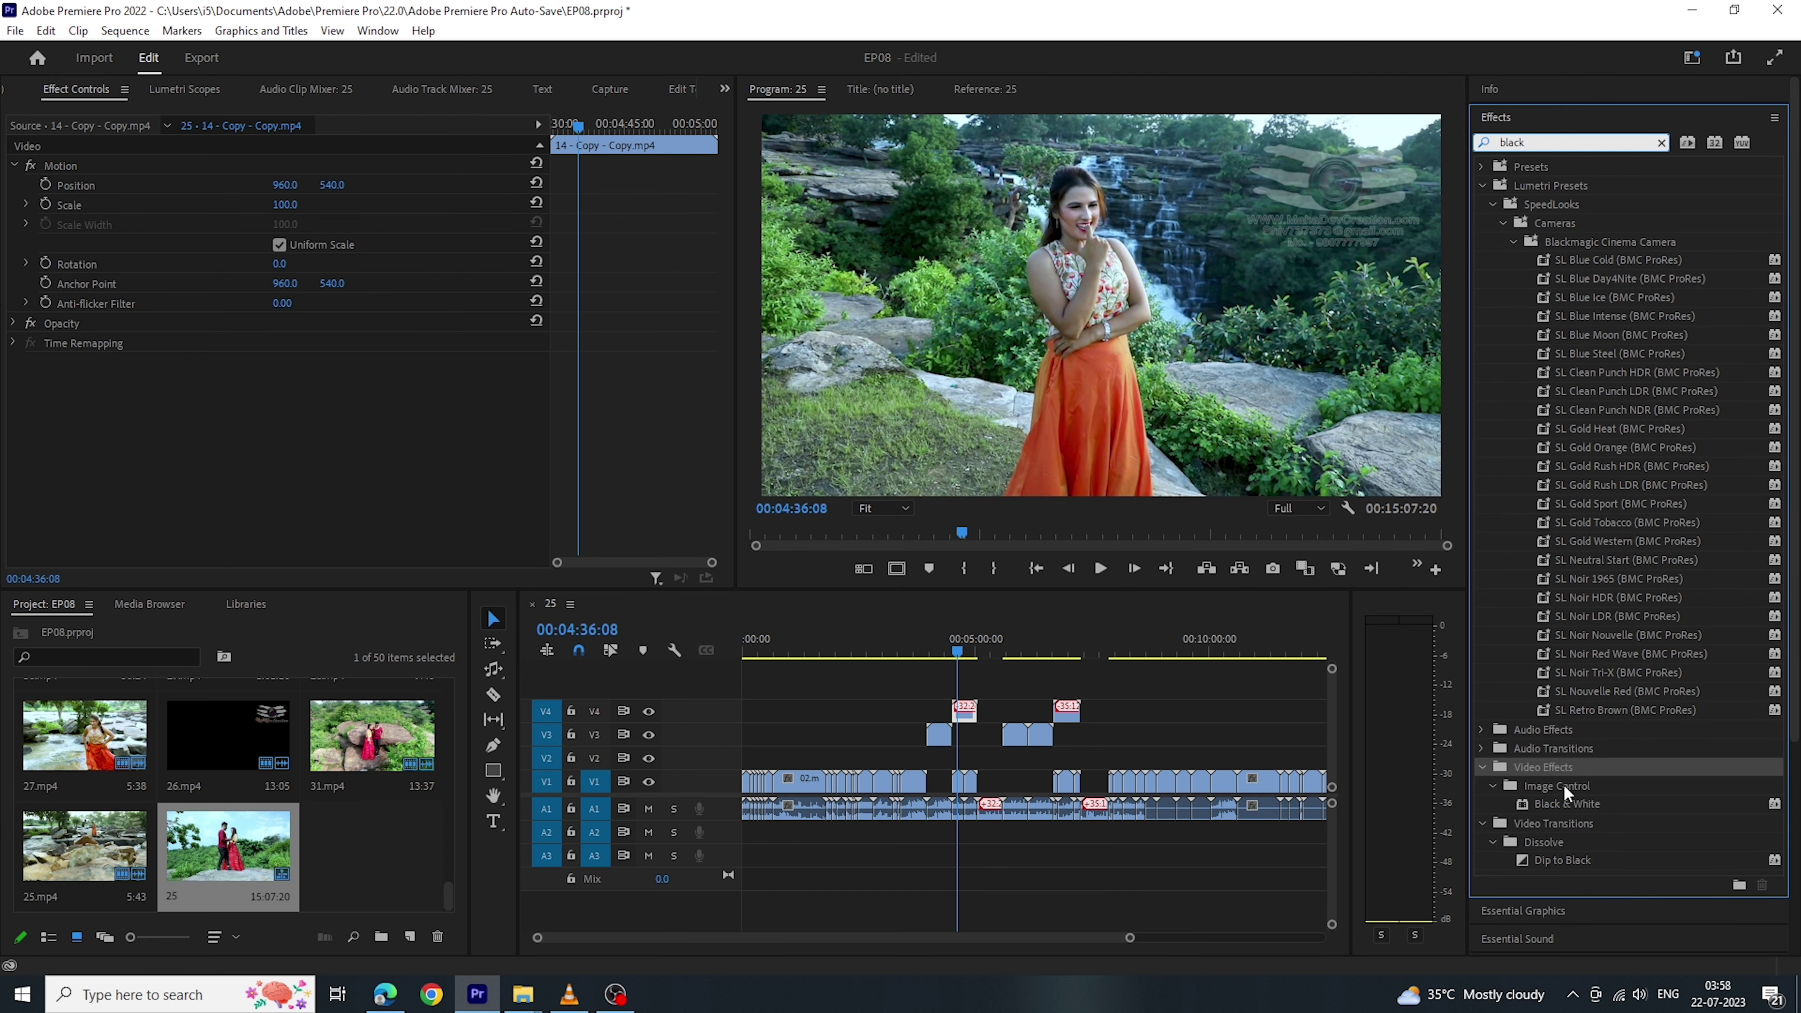
mouse_move(1588, 801)
mouse_down()
mouse_move(968, 714)
mouse_move(959, 667)
mouse_up()
click(948, 658)
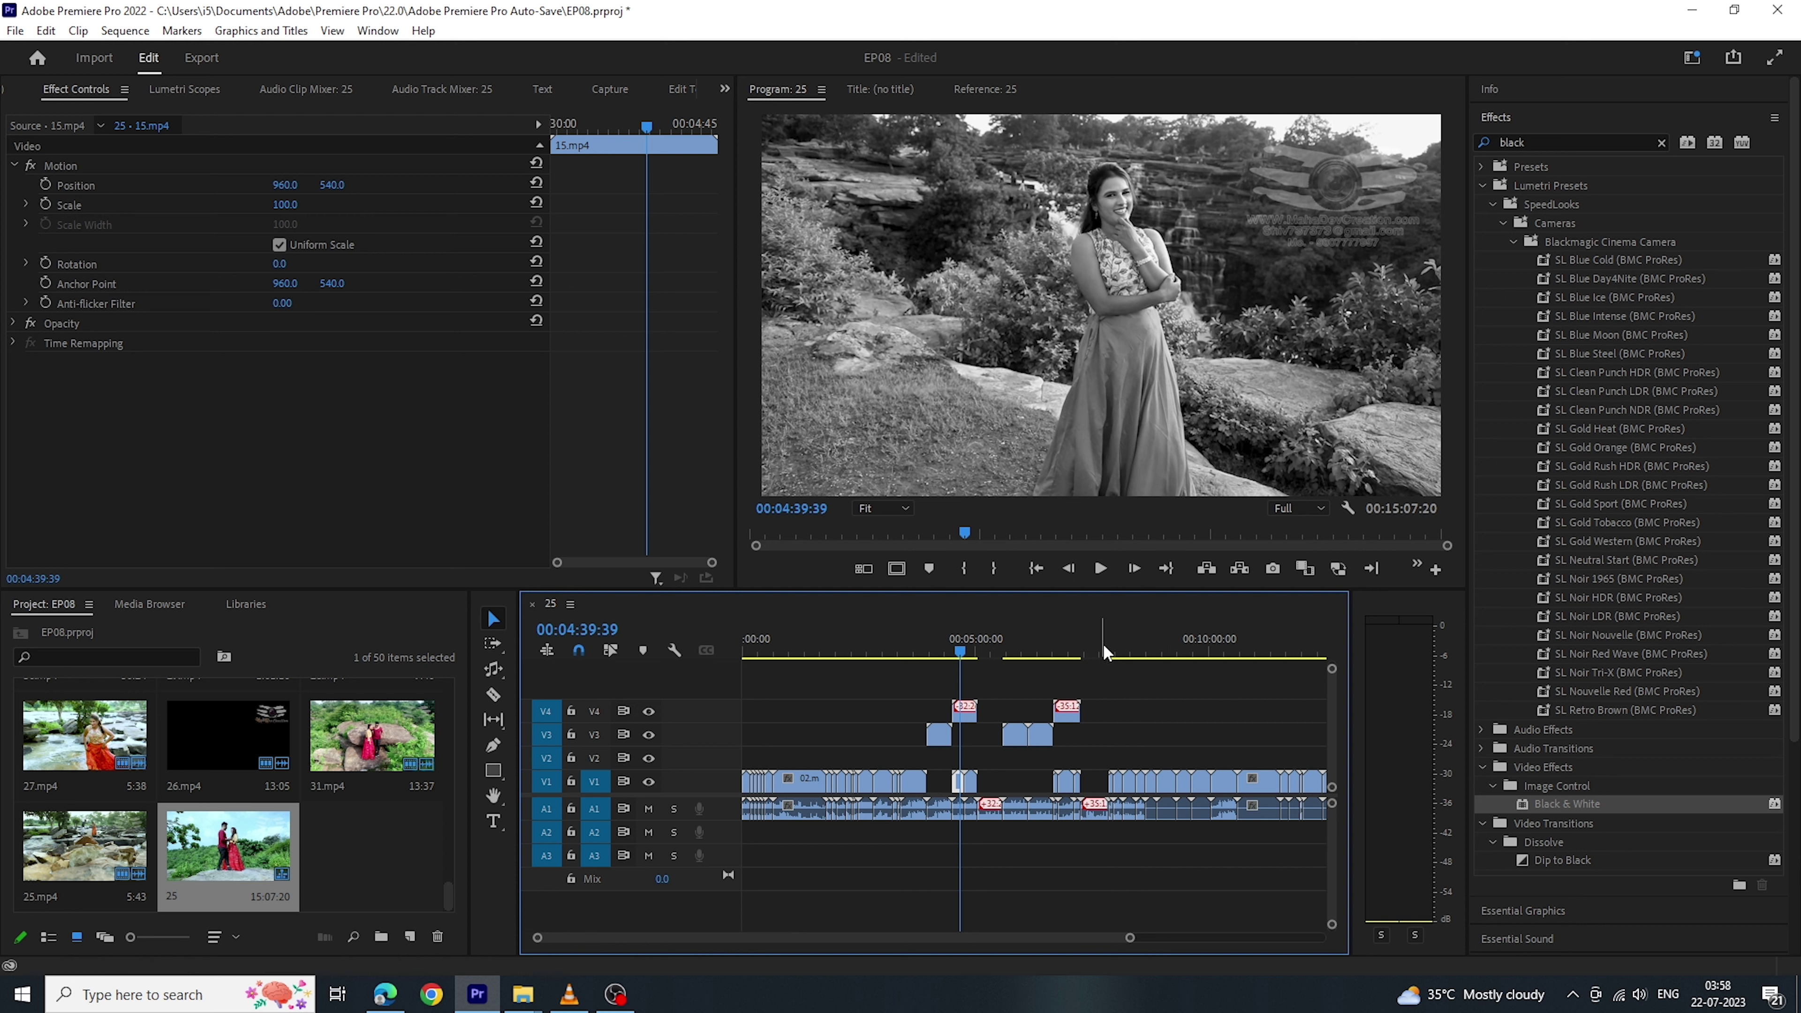
drag(1109, 643, 959, 658)
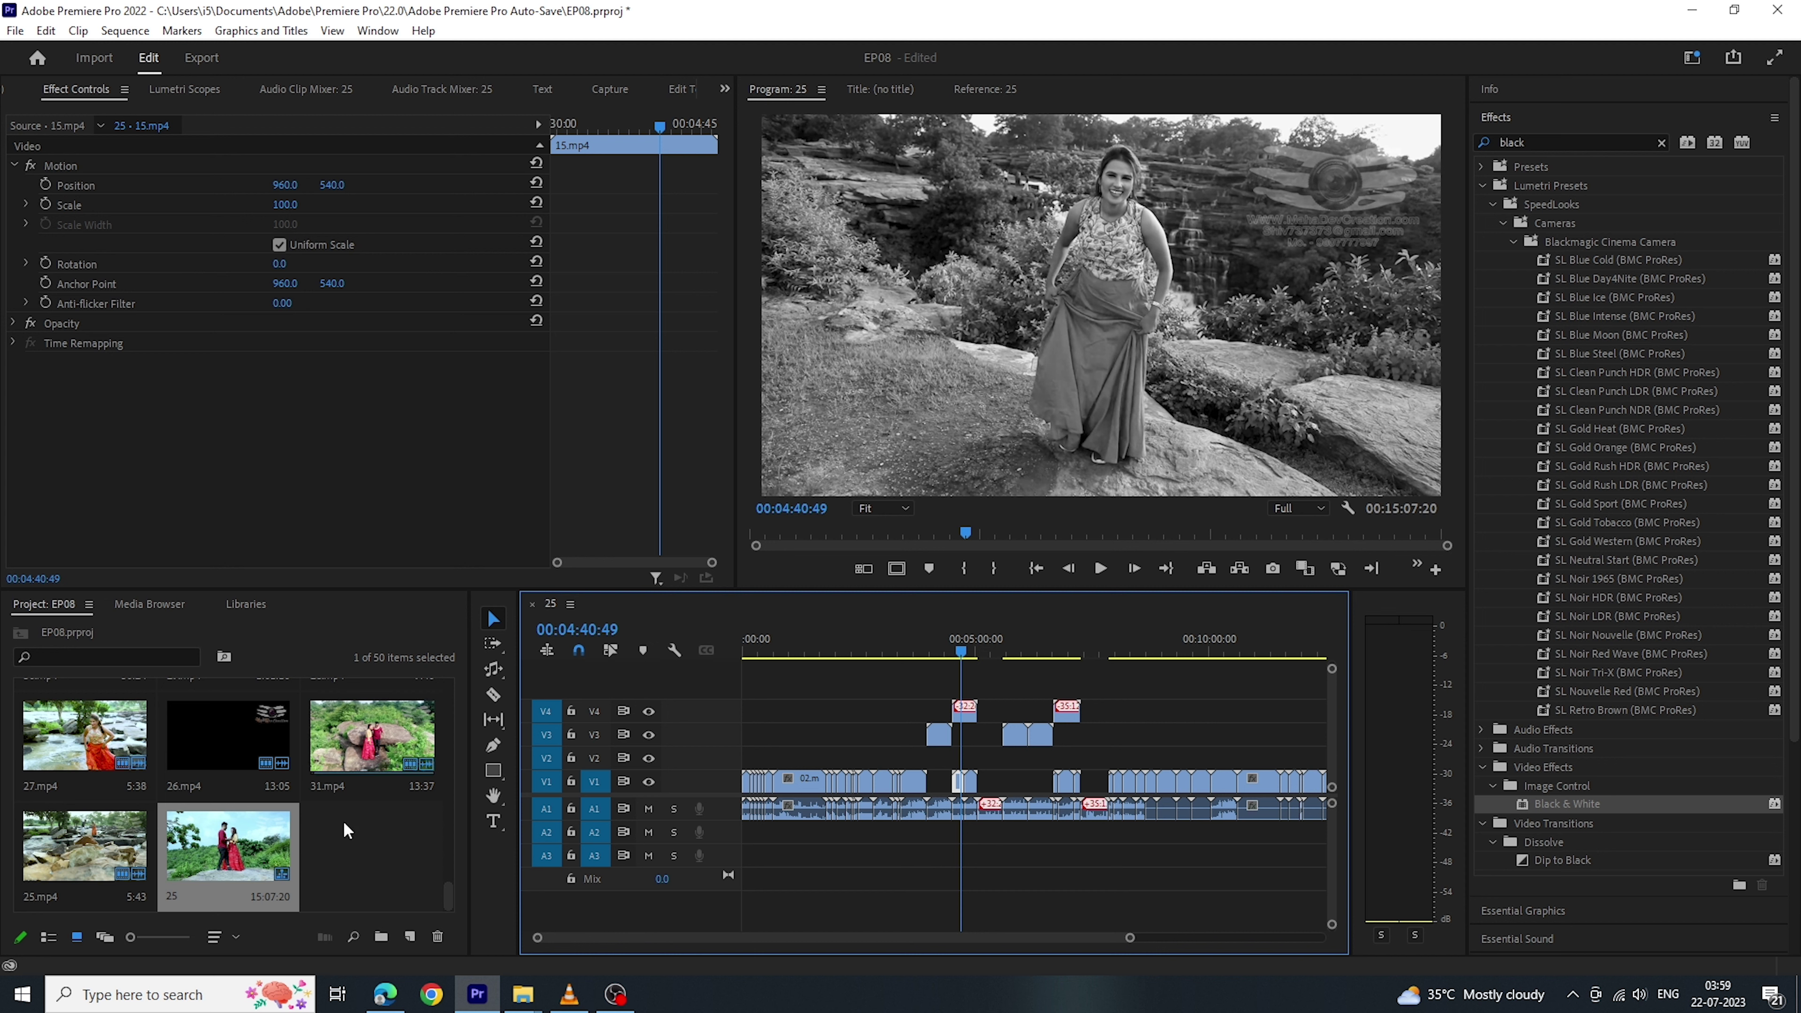
Add a new 1920×1080, 50 fps Adjustment Layer via the Project panel's New Item menu.
click(409, 938)
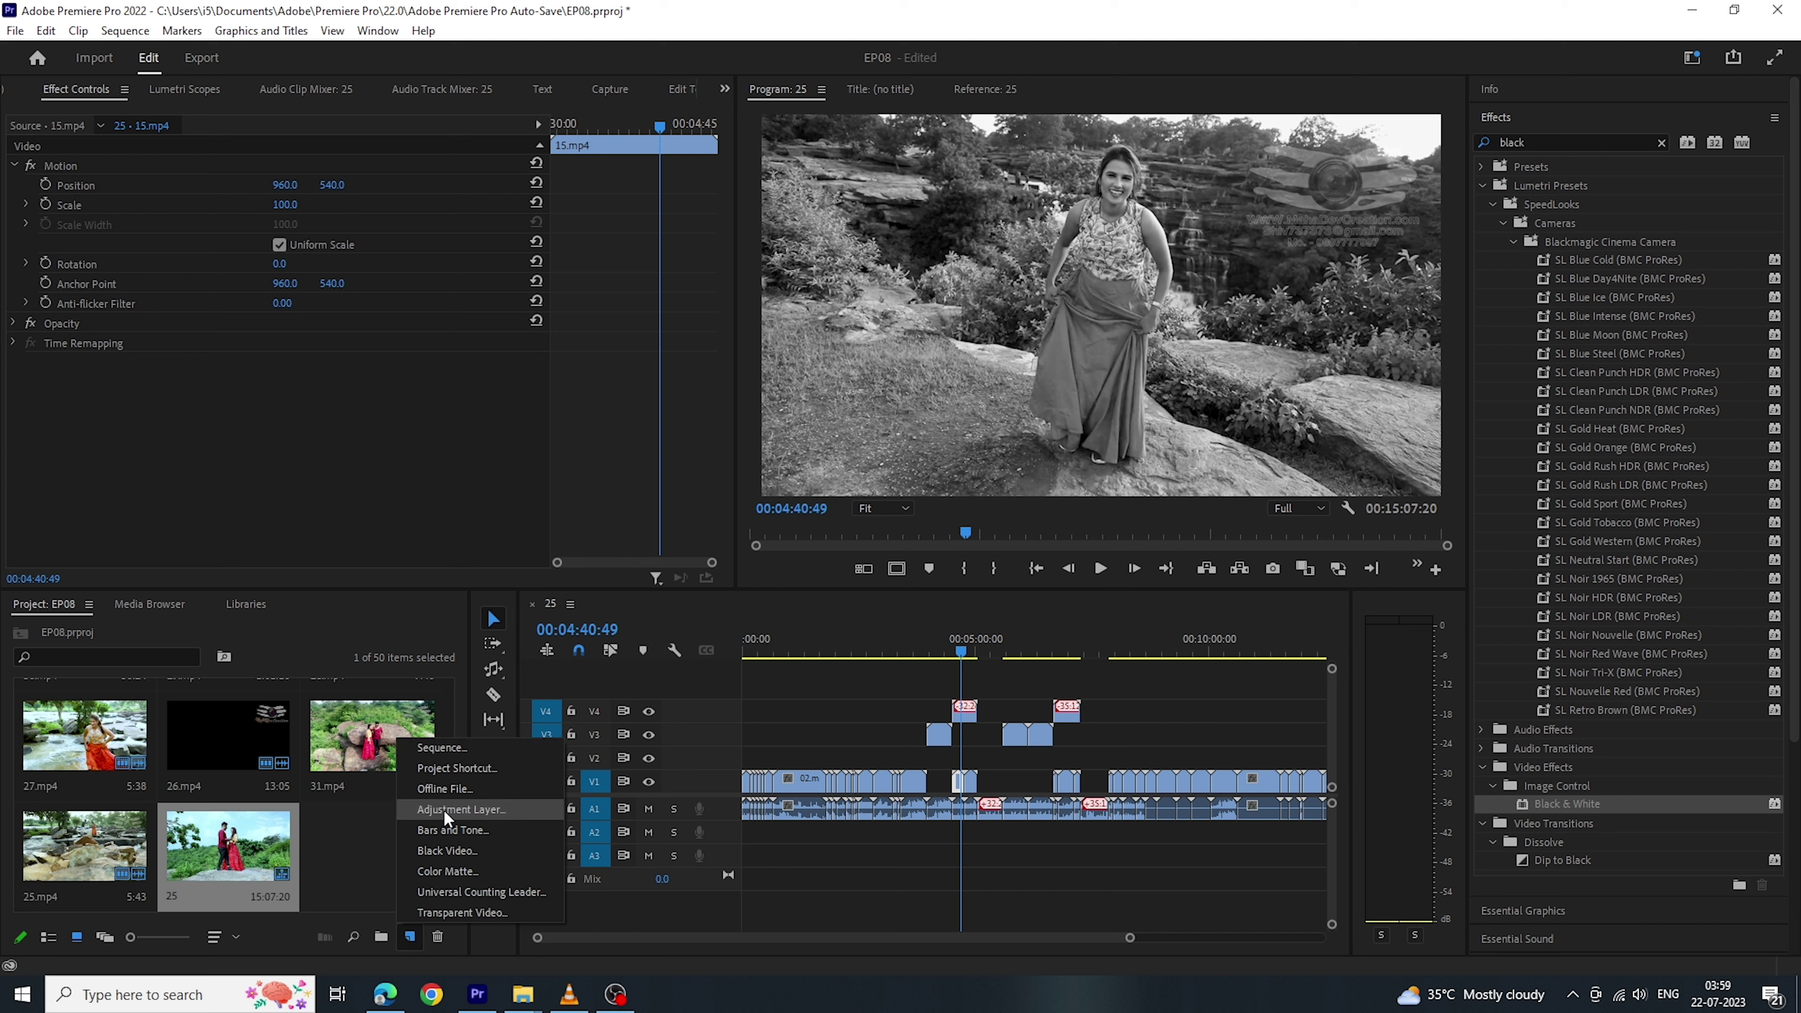
click(500, 811)
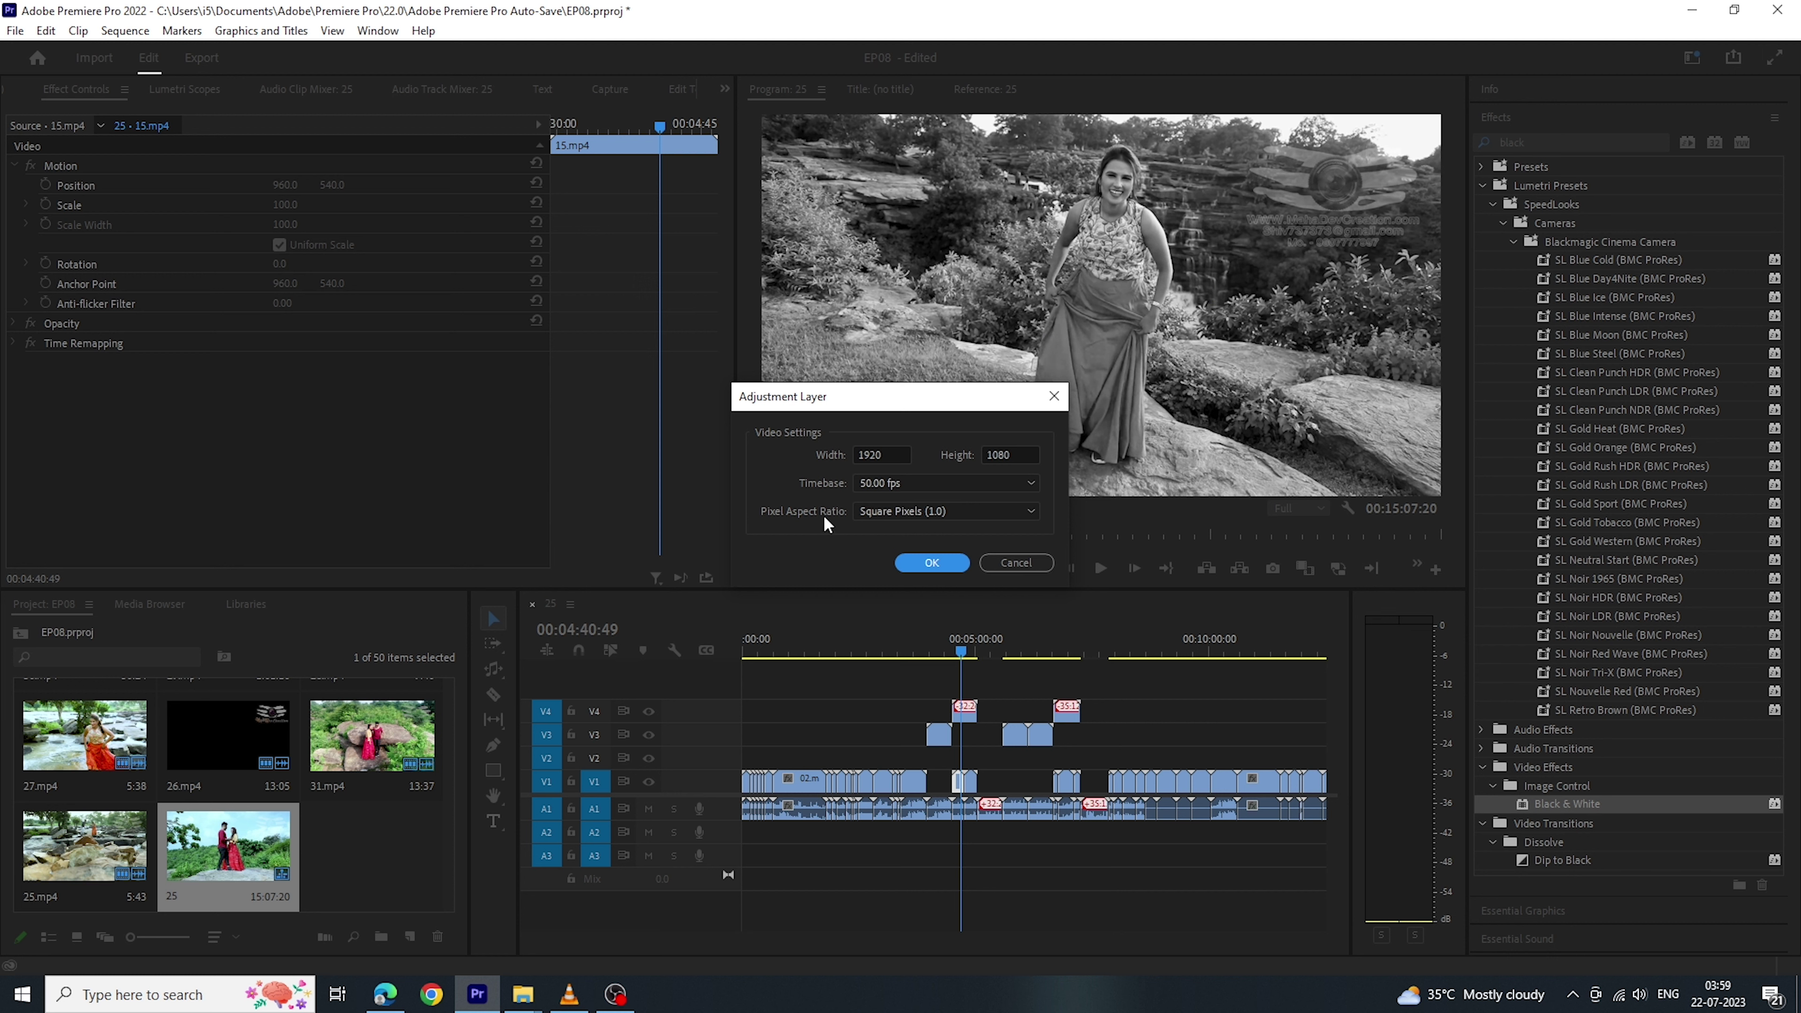
click(930, 563)
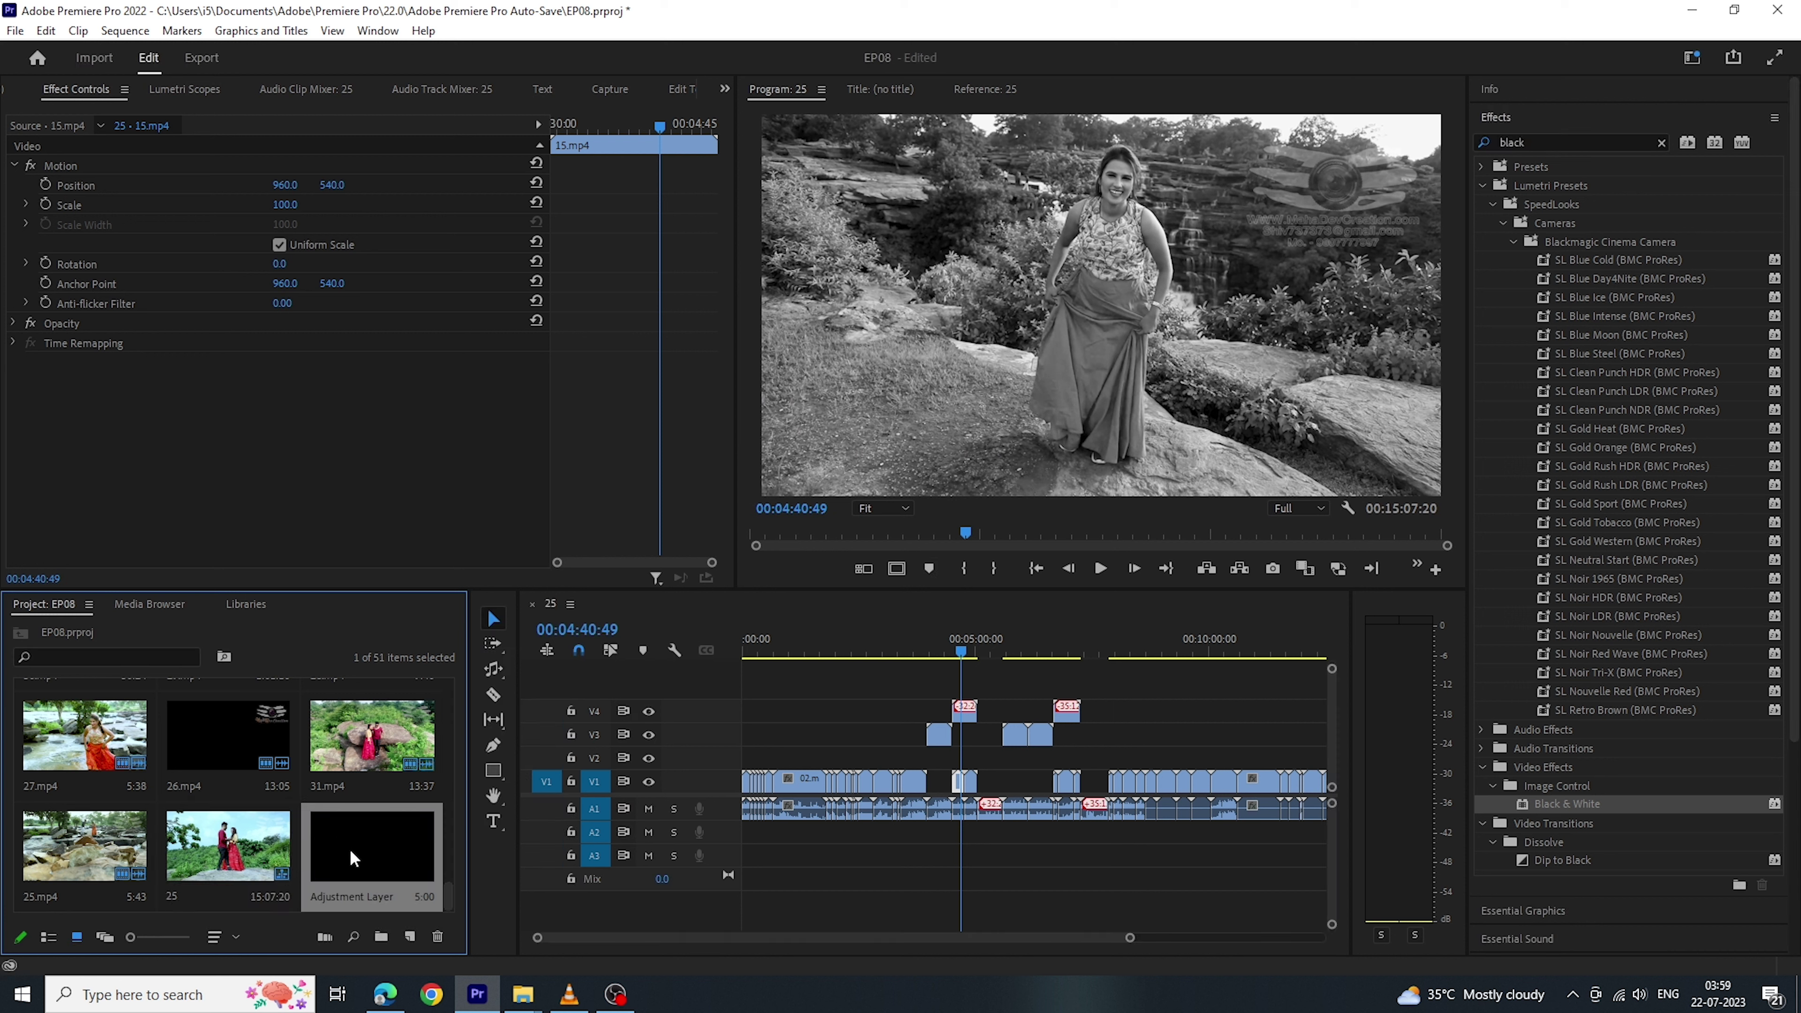
Put the Adjustment Layer on a new V5 track, lengthen it, and position it above the V3/V4 clips.
drag(352, 858, 786, 687)
click(789, 641)
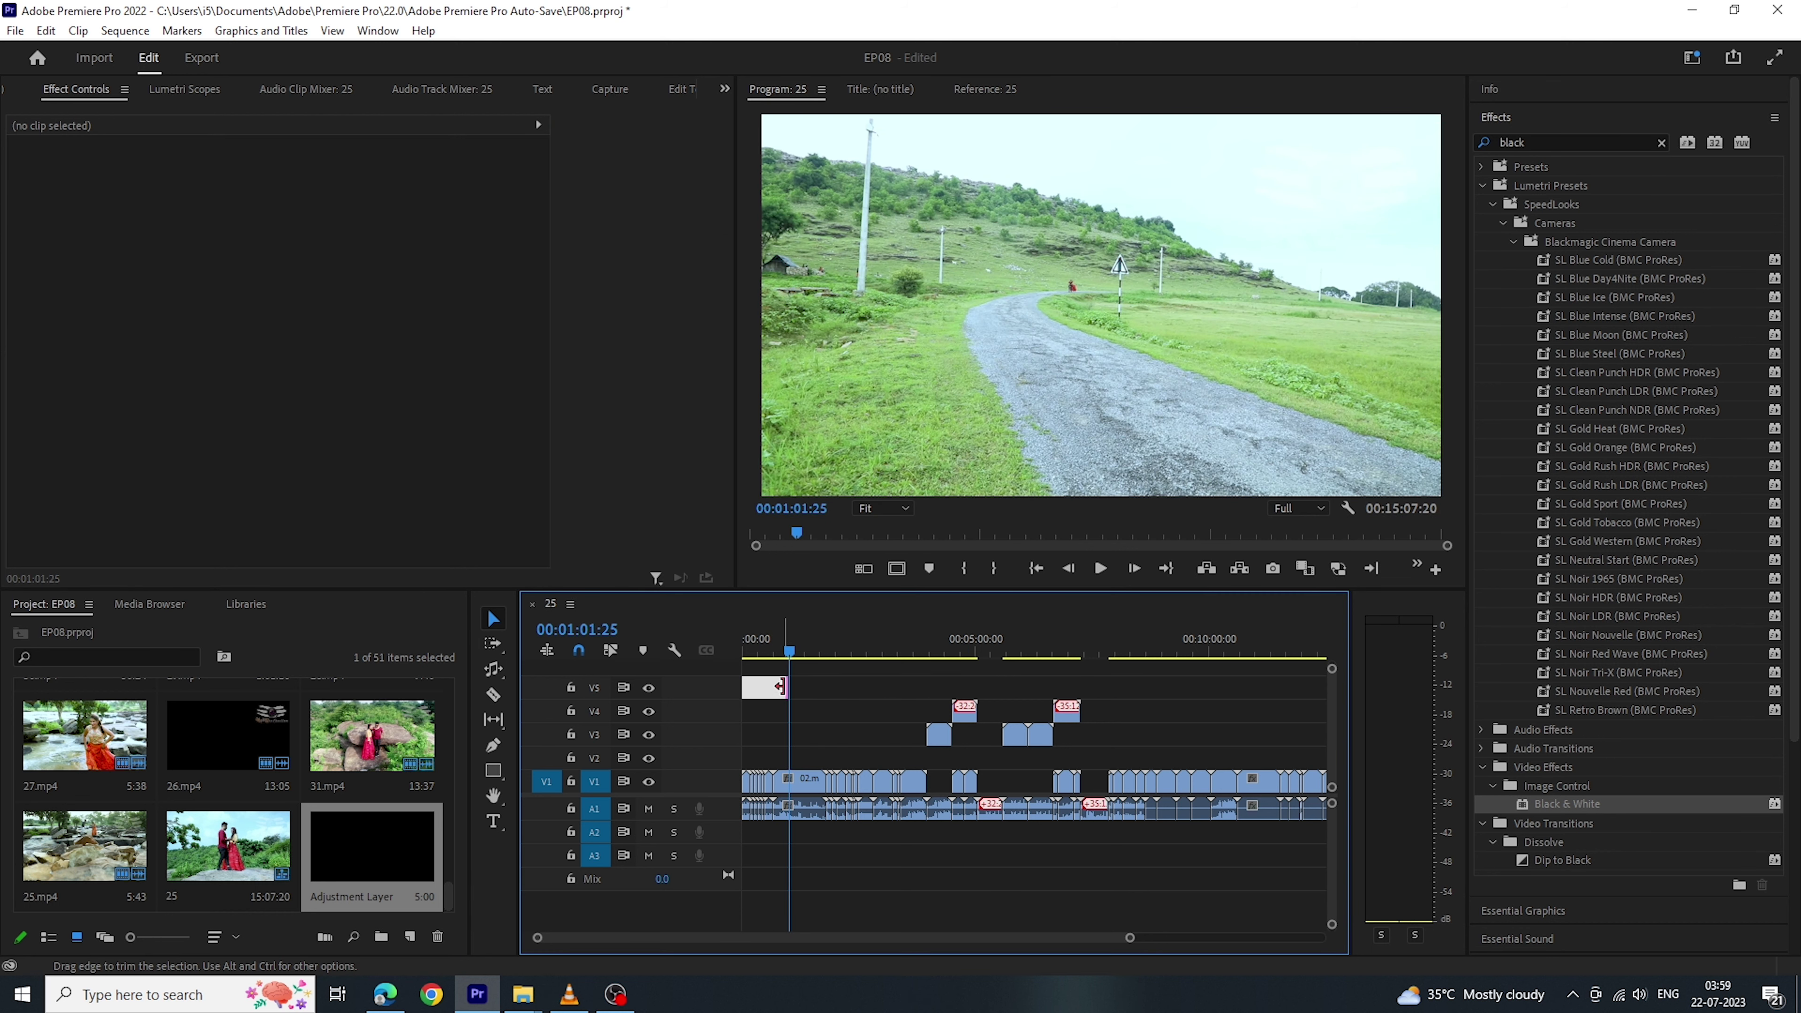
drag(780, 687, 1191, 687)
mouse_move(1018, 687)
mouse_down()
mouse_move(938, 683)
mouse_move(996, 654)
mouse_up()
click(938, 653)
Select the greyscale V4 clip and move the playhead back to an earlier shot.
click(971, 674)
click(957, 652)
click(964, 710)
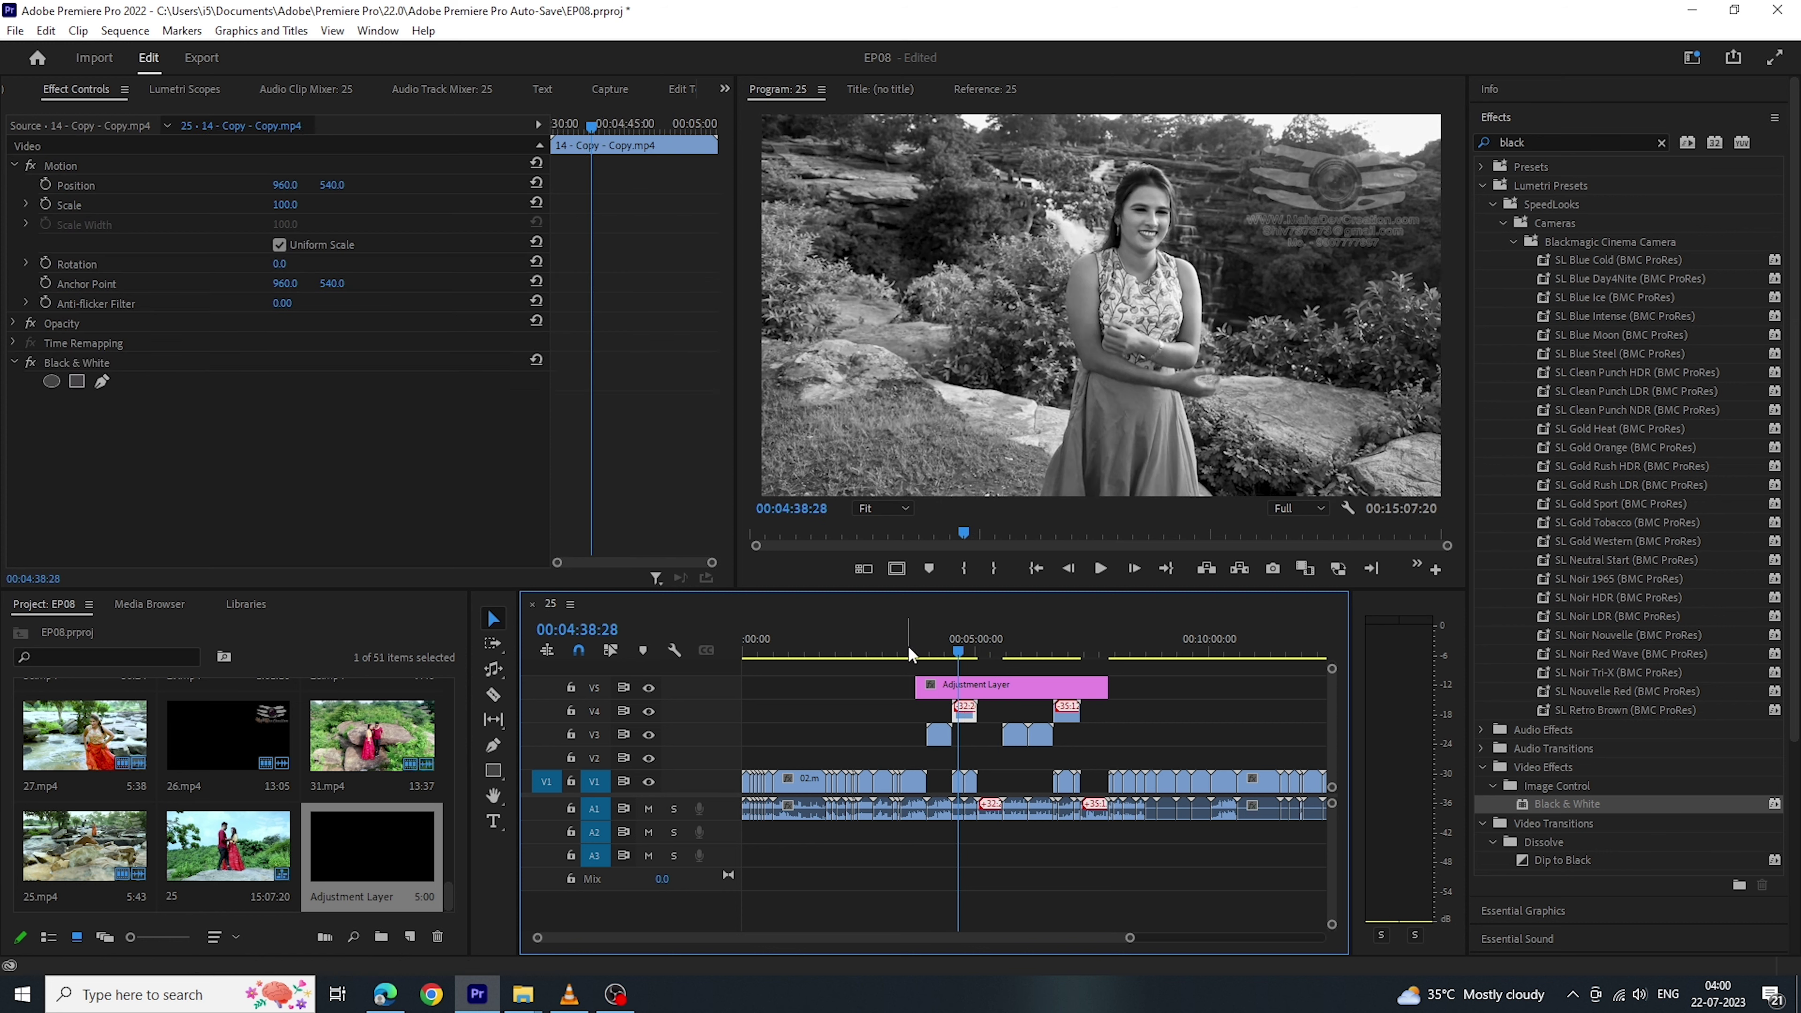
drag(920, 642, 807, 749)
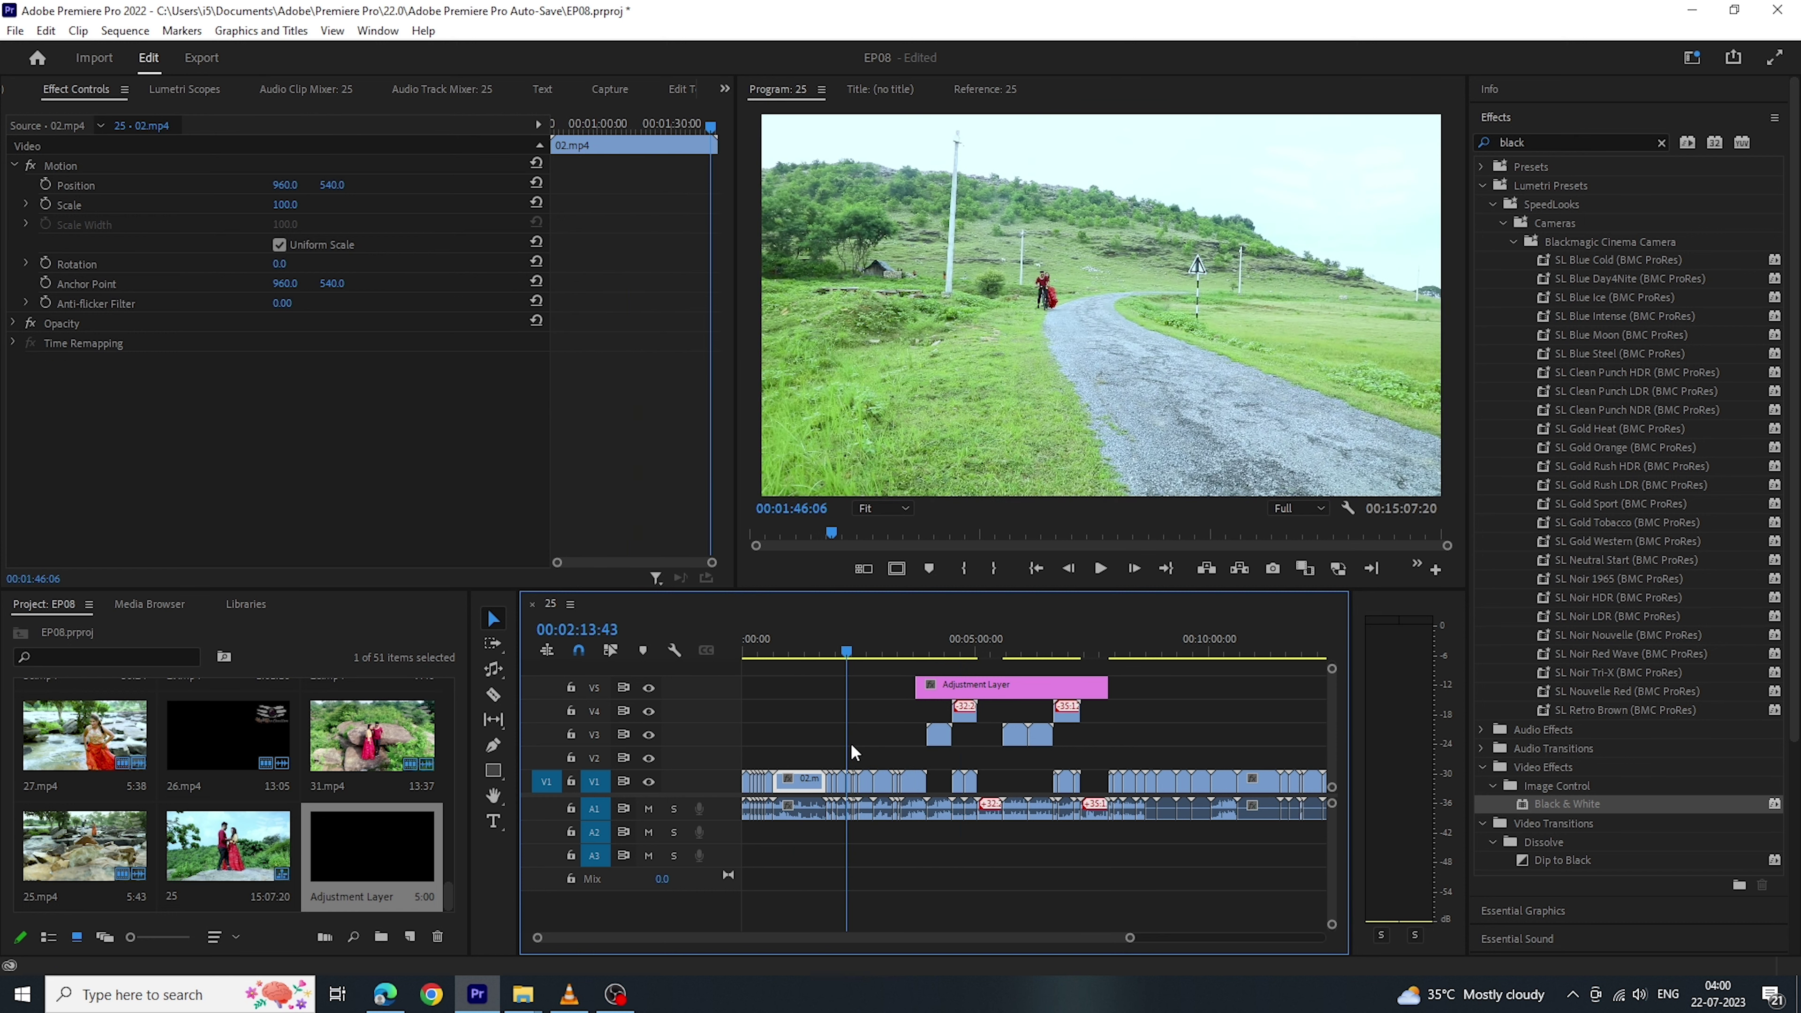
Stretch the V5 Adjustment Layer's start earlier and its end later, out to roughly 11:40.
drag(806, 746, 936, 746)
drag(917, 684, 762, 684)
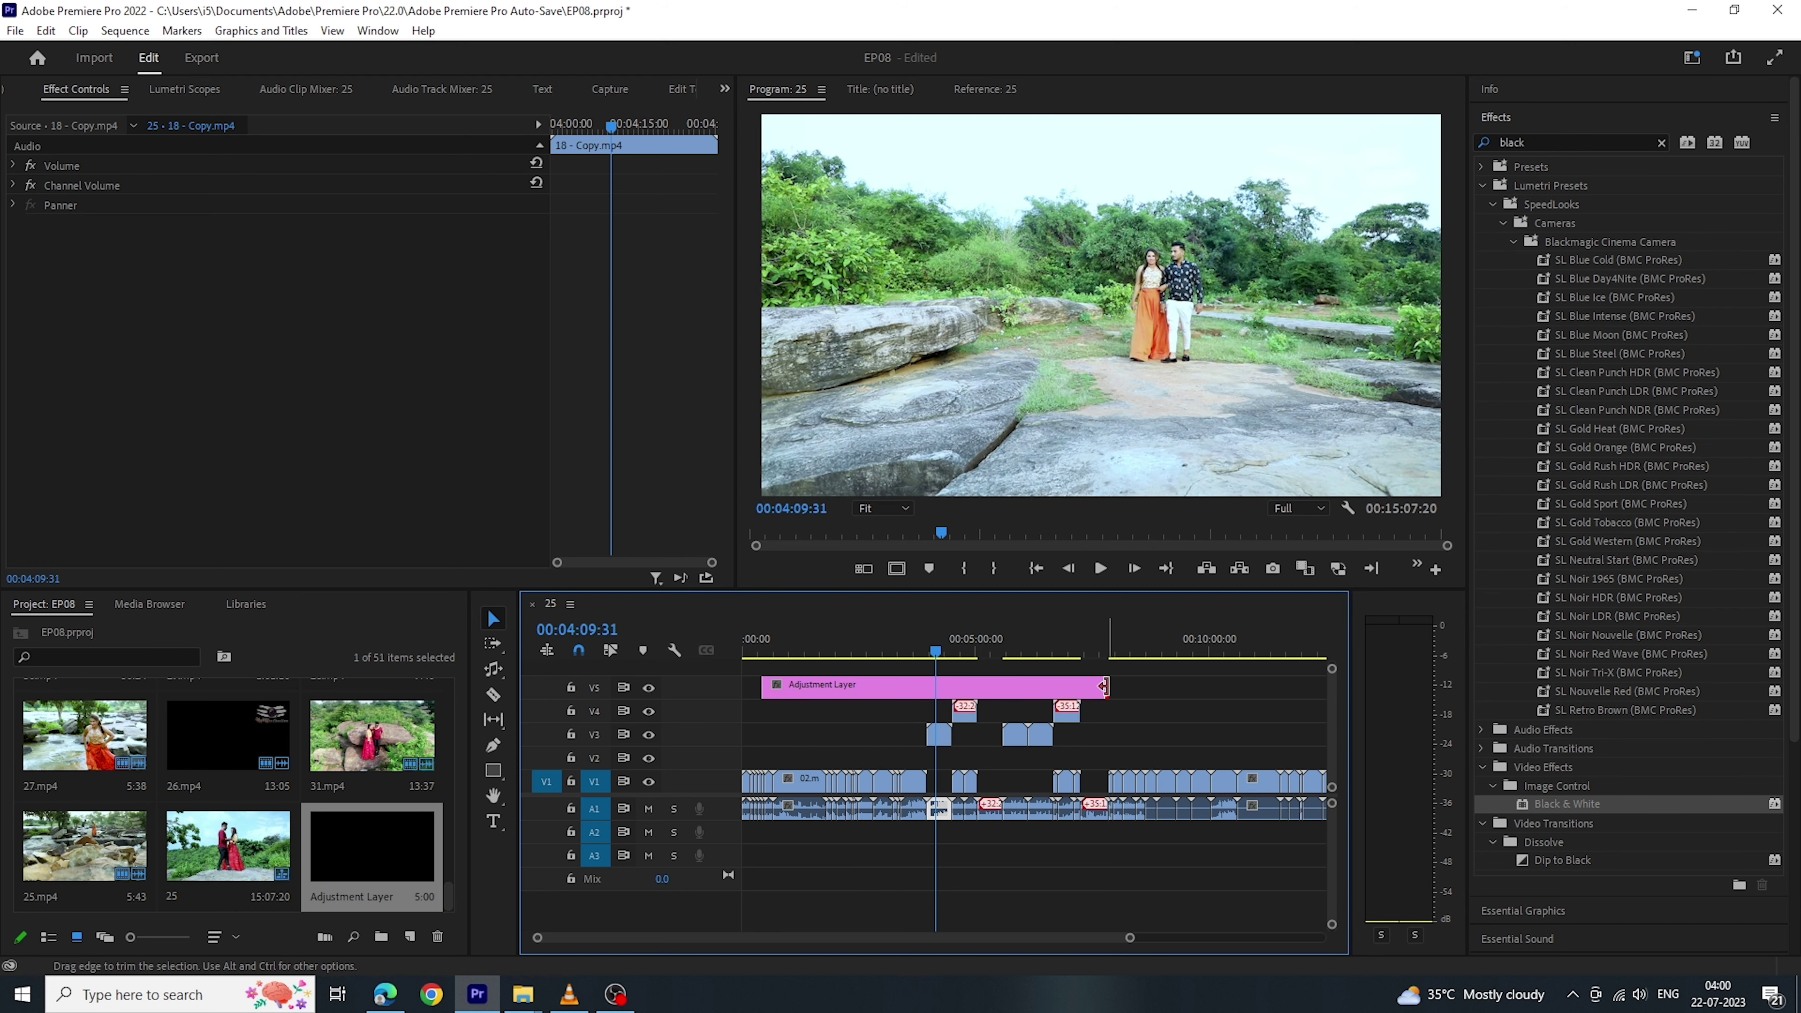
drag(1096, 686, 1288, 685)
Step through the edit shot by shot and land on the 14.mp4 clip on A1.
key(Down)
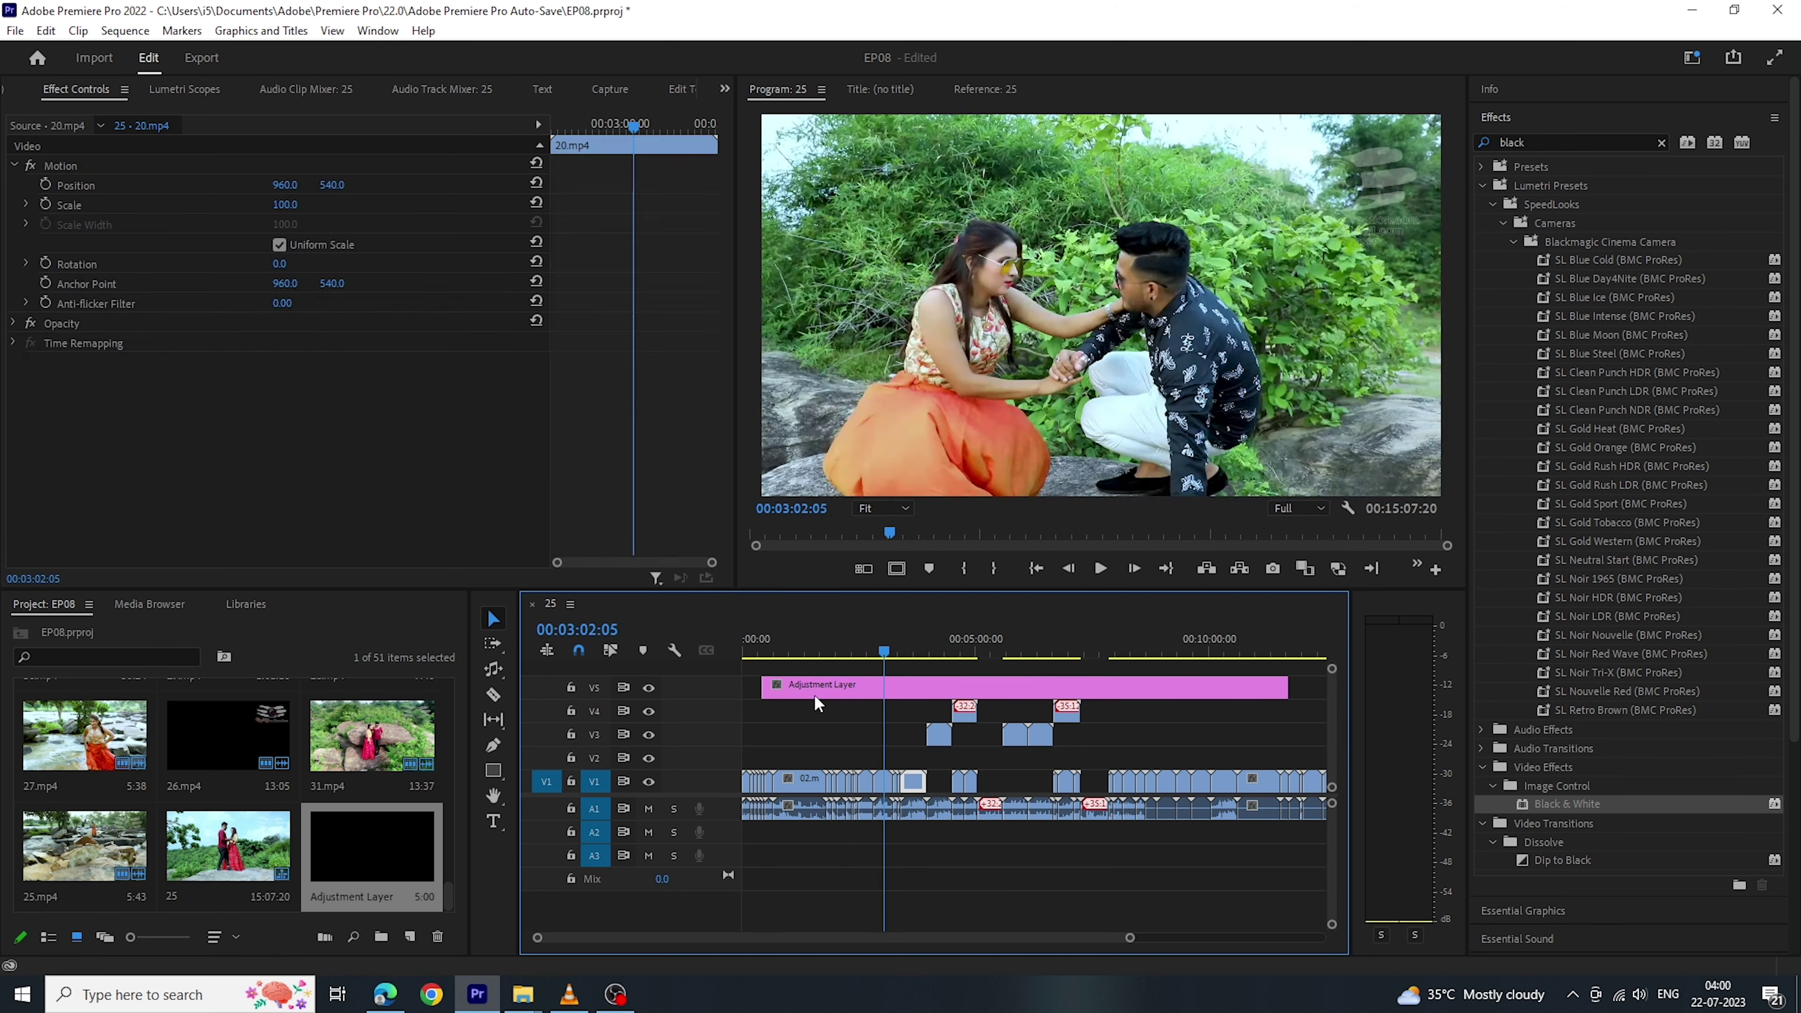
key(Down)
key(Down)
key(Down)
key(Down)
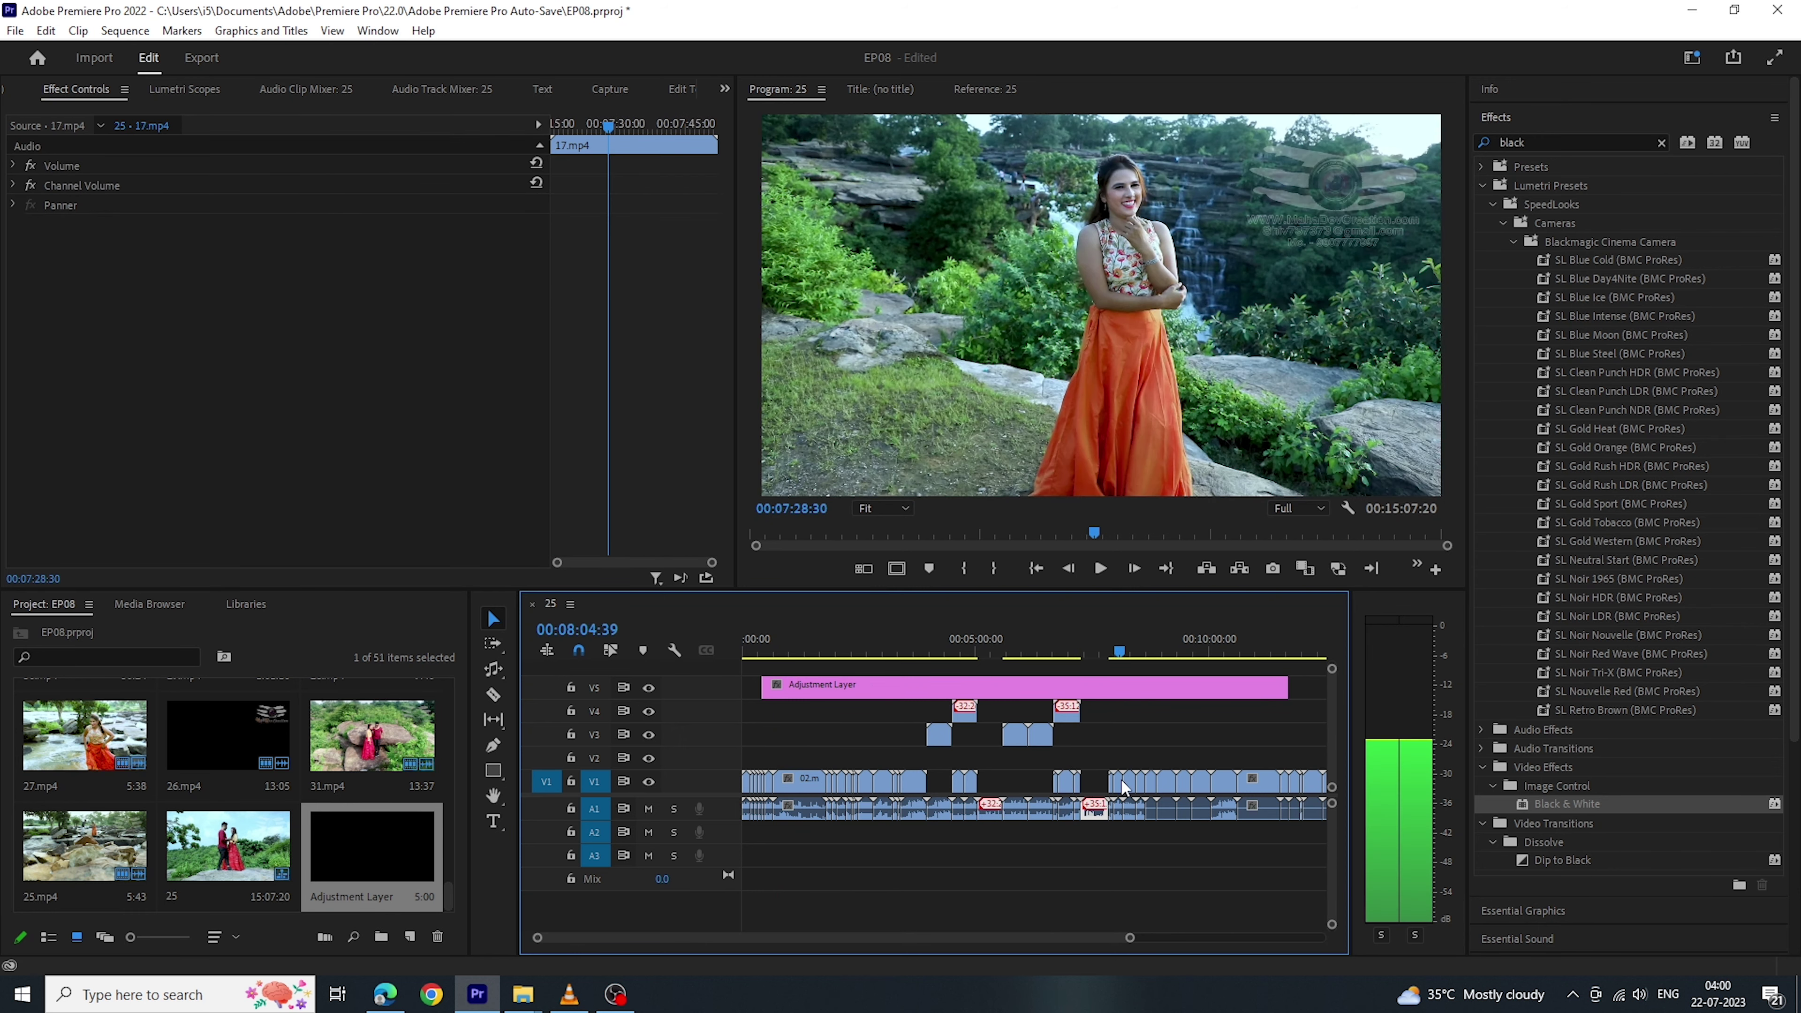
key(Down)
key(Down)
key(Down)
key(Up)
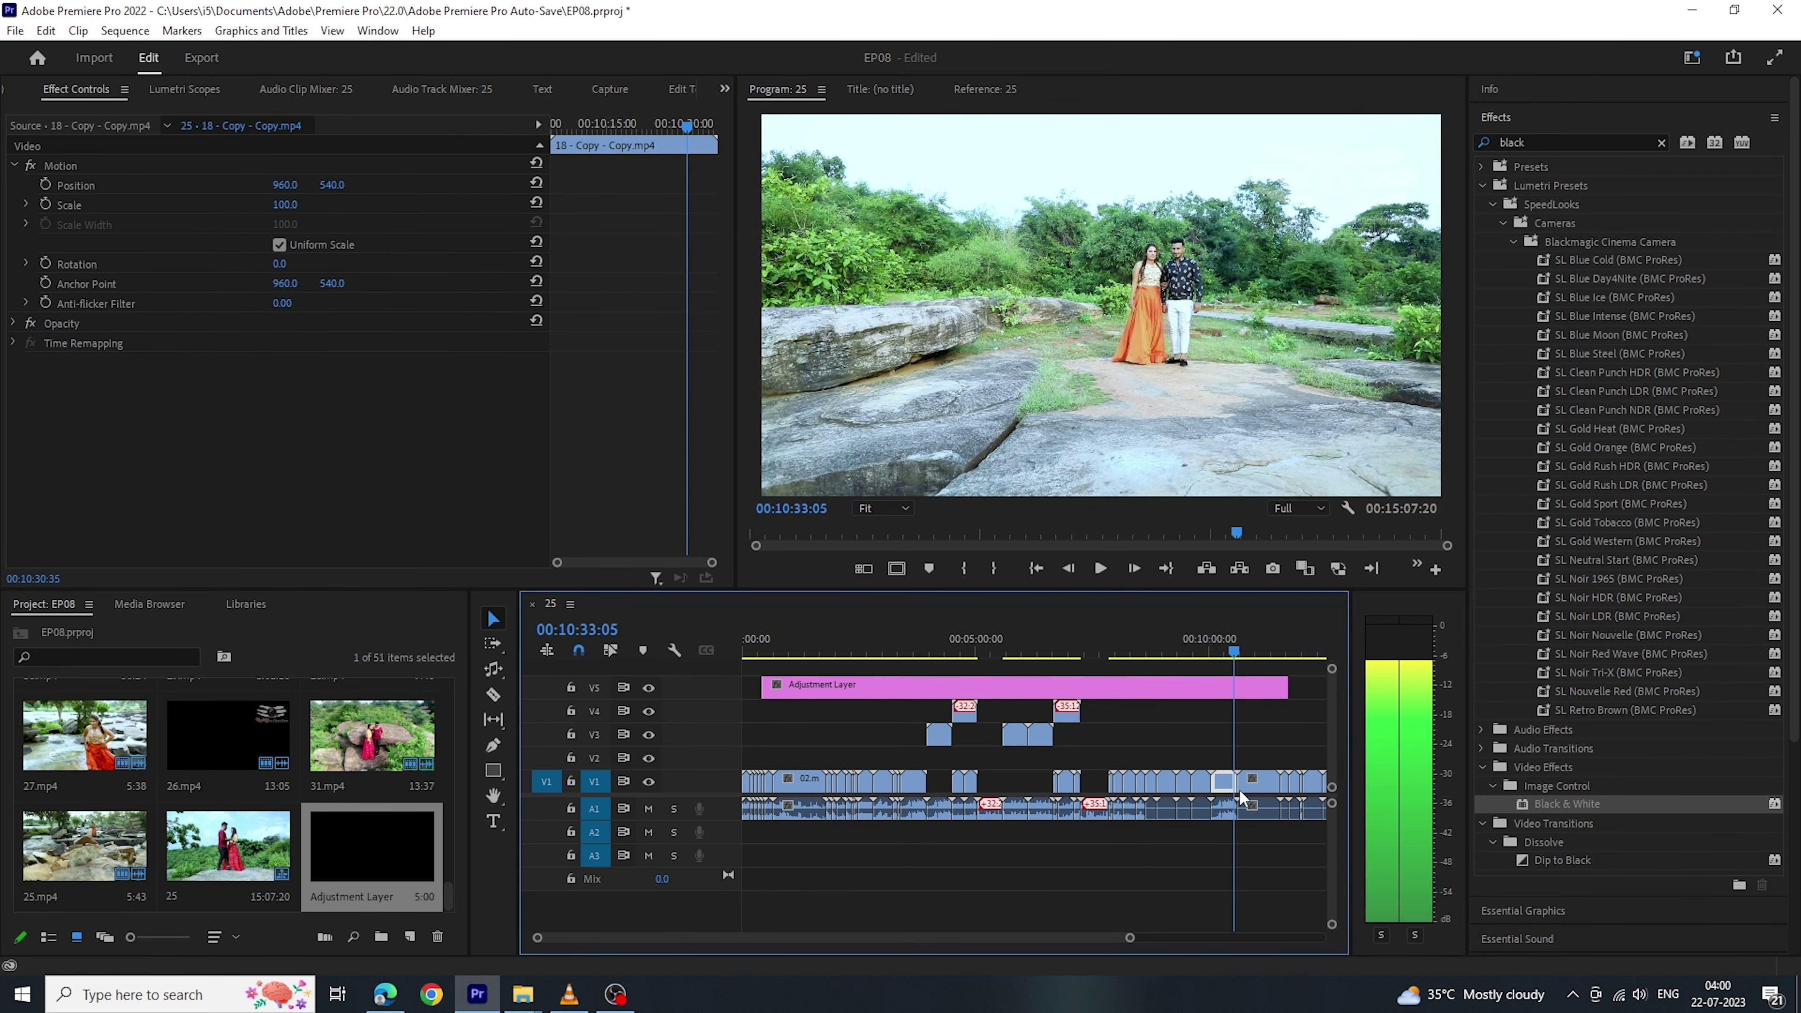
key(Up)
key(Up)
key(Up)
click(1051, 812)
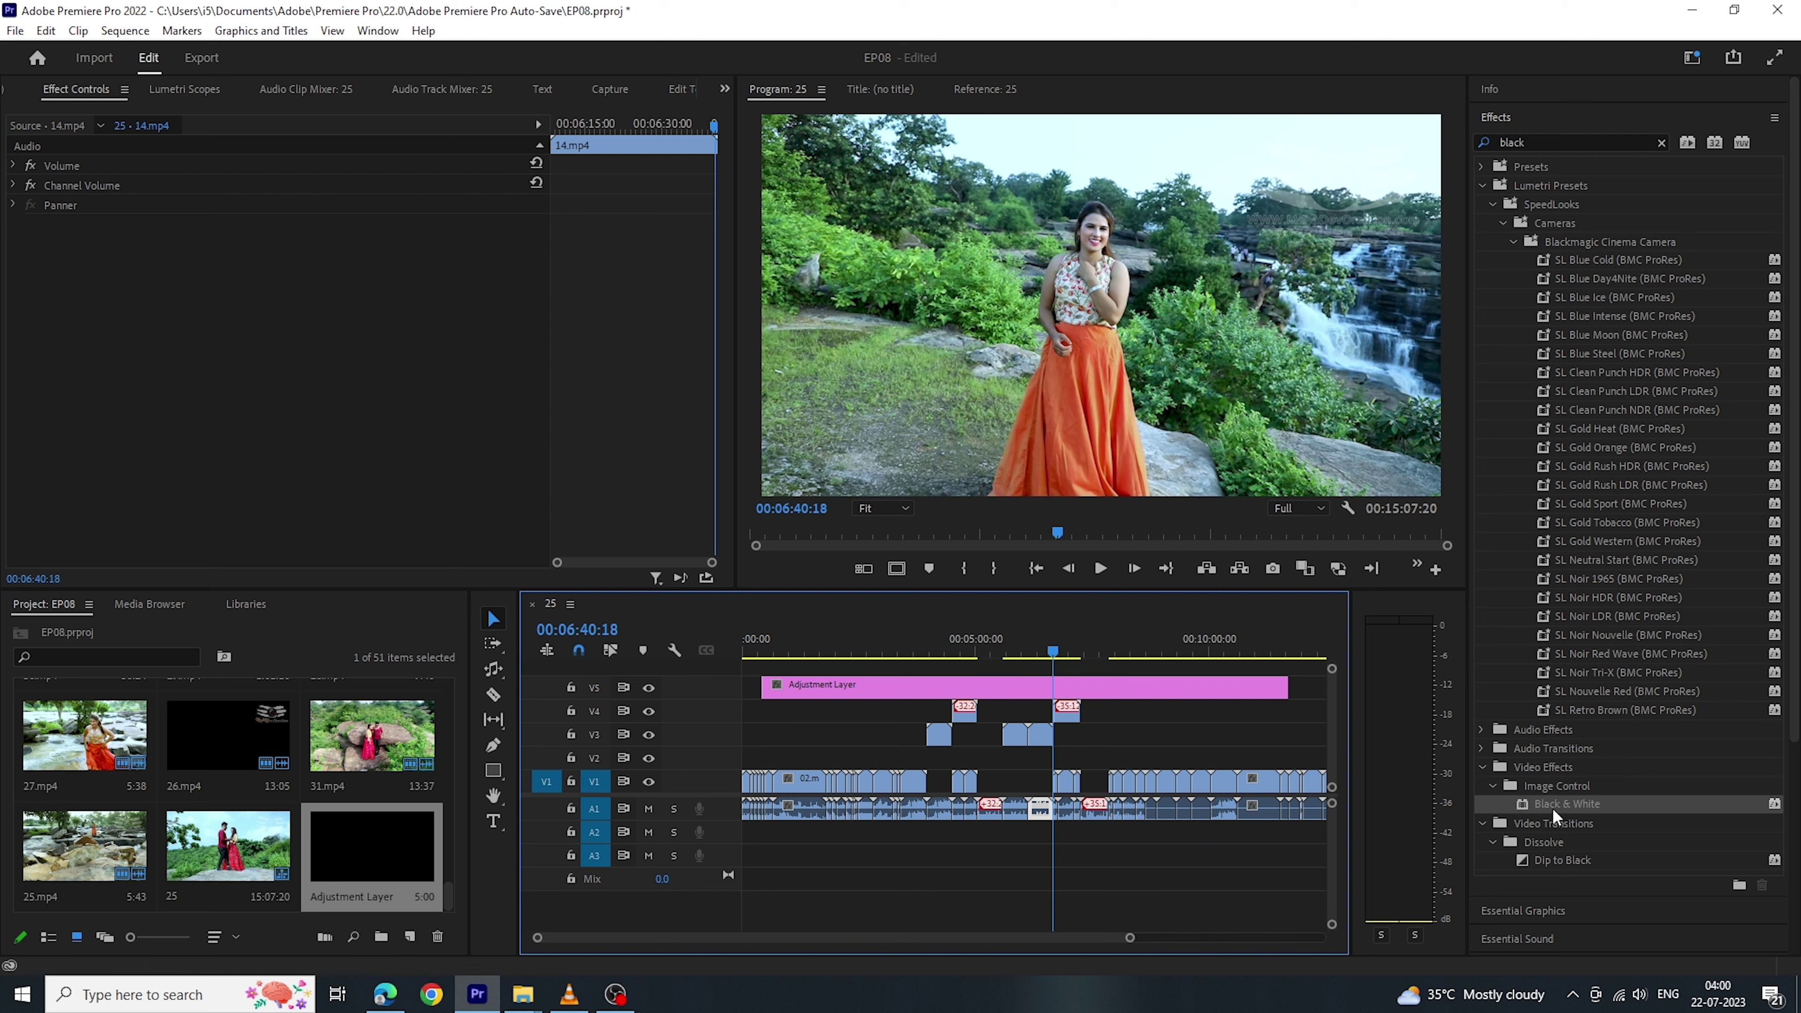
Put Black & White on the V5 adjustment layer and cut it at 00:08:18:02 with Ctrl+K.
mouse_move(1563, 805)
mouse_down()
mouse_move(1150, 742)
mouse_move(1013, 684)
mouse_move(863, 674)
mouse_move(791, 704)
mouse_move(845, 737)
mouse_move(1110, 789)
mouse_move(1131, 658)
mouse_up()
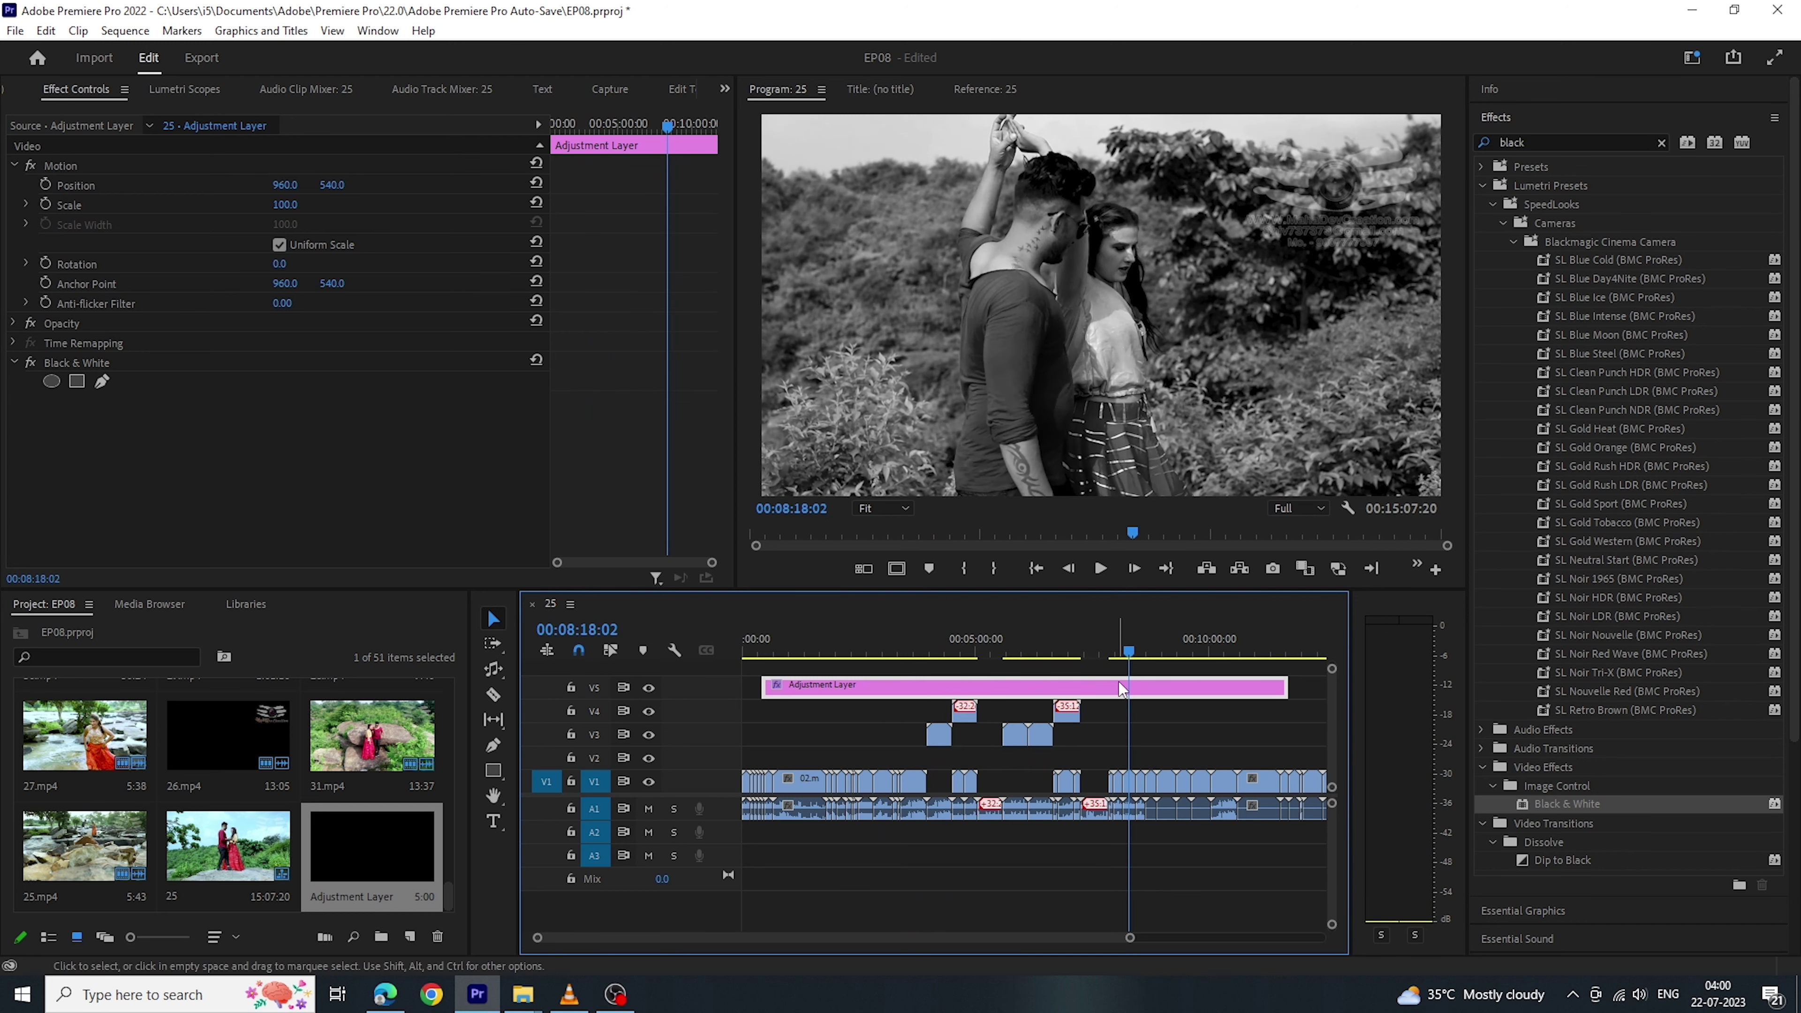
key(ctrl+k)
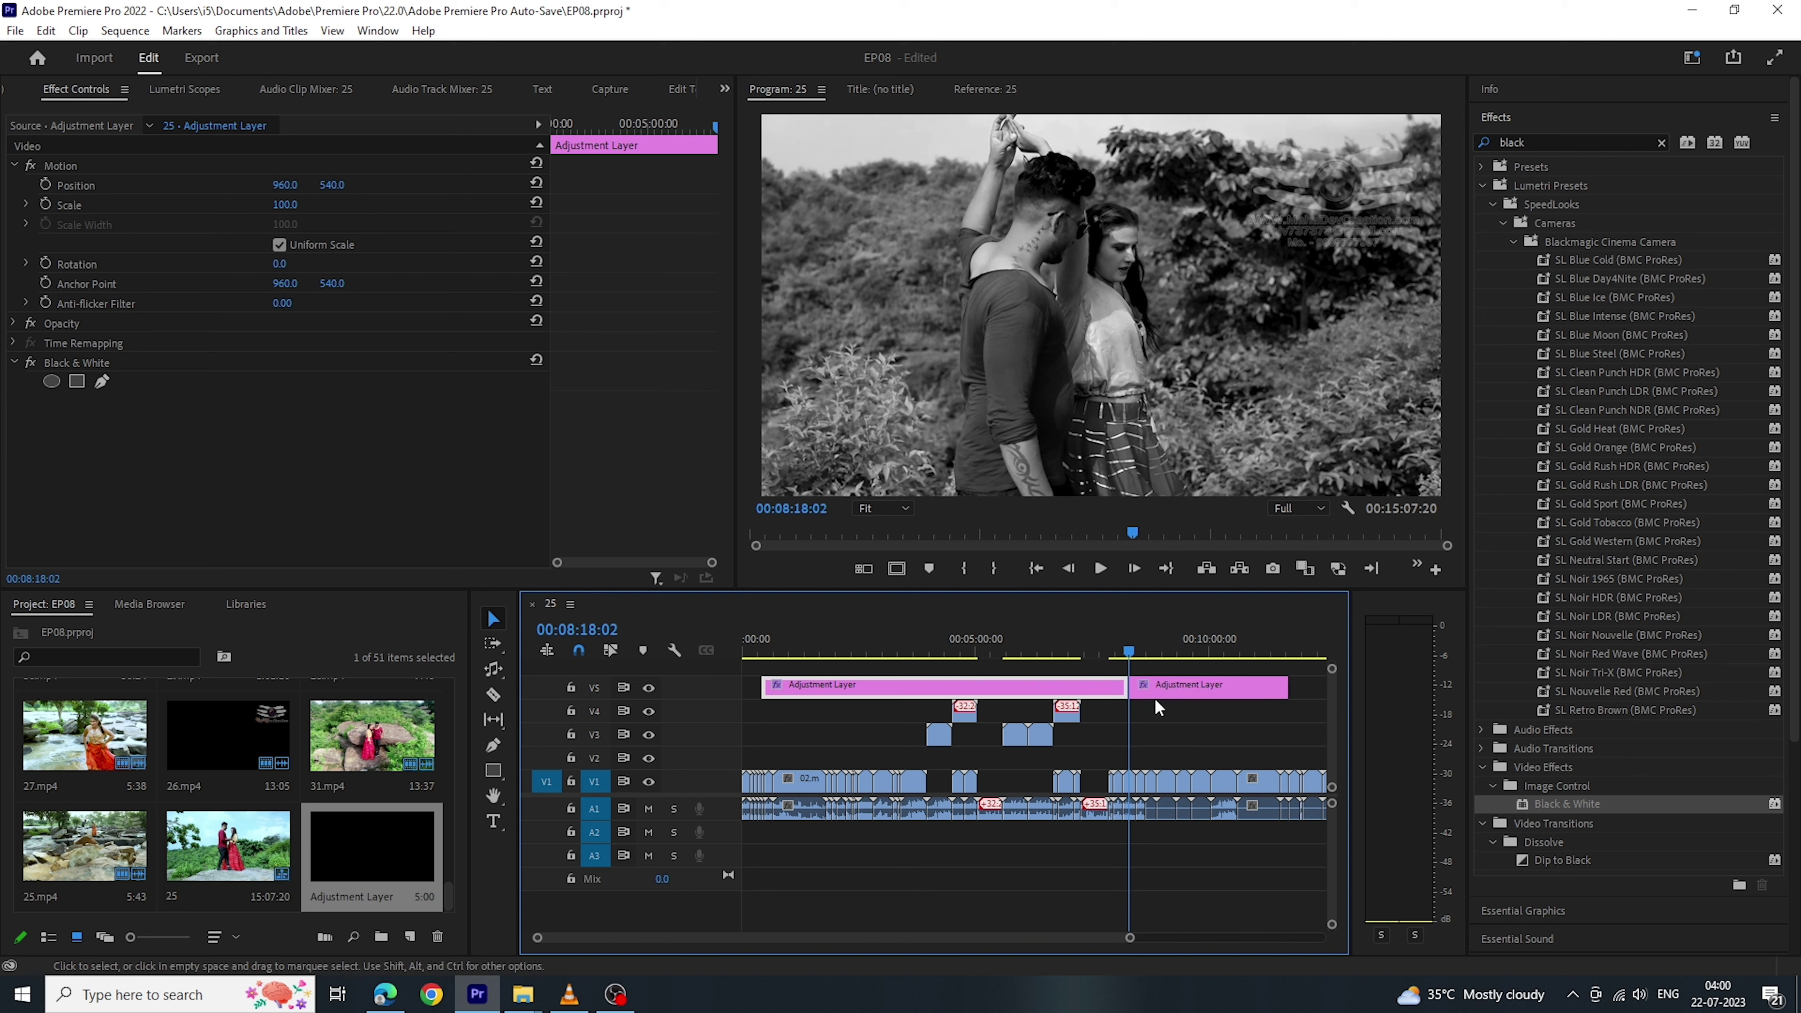
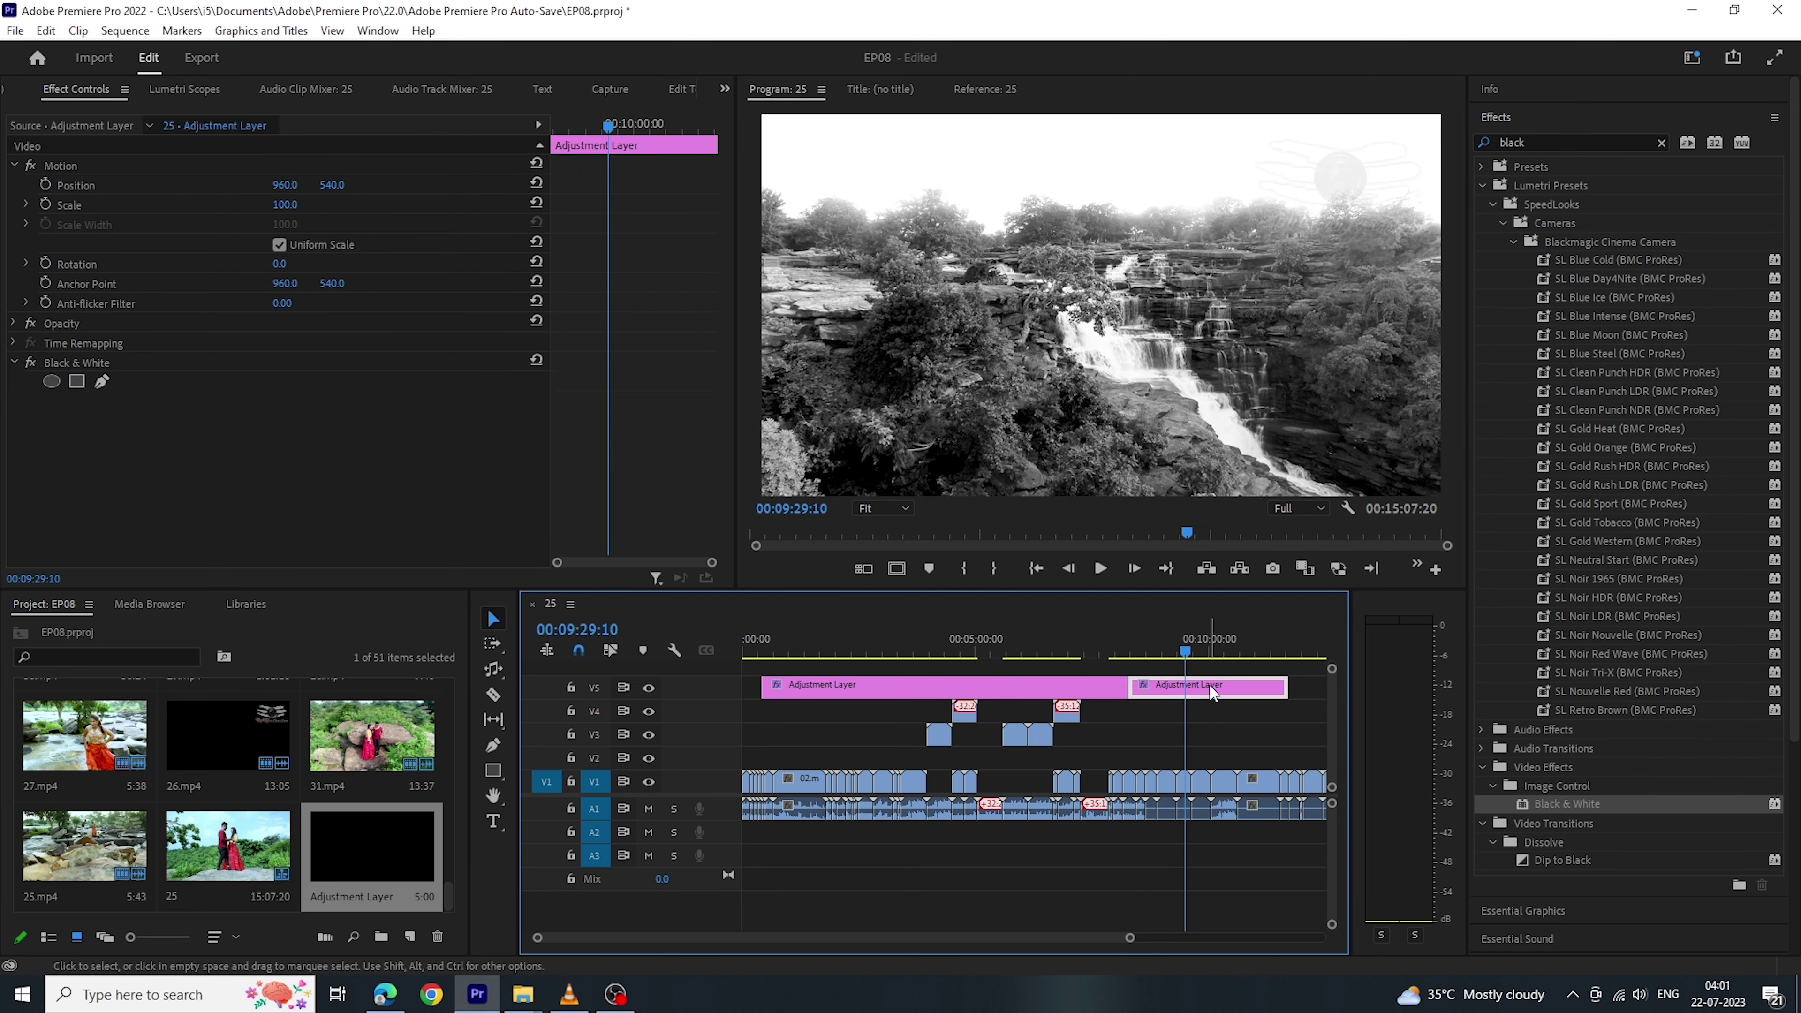
Delete Black & White from the second V5 adjustment layer and scrub back to about 7:20.
click(92, 363)
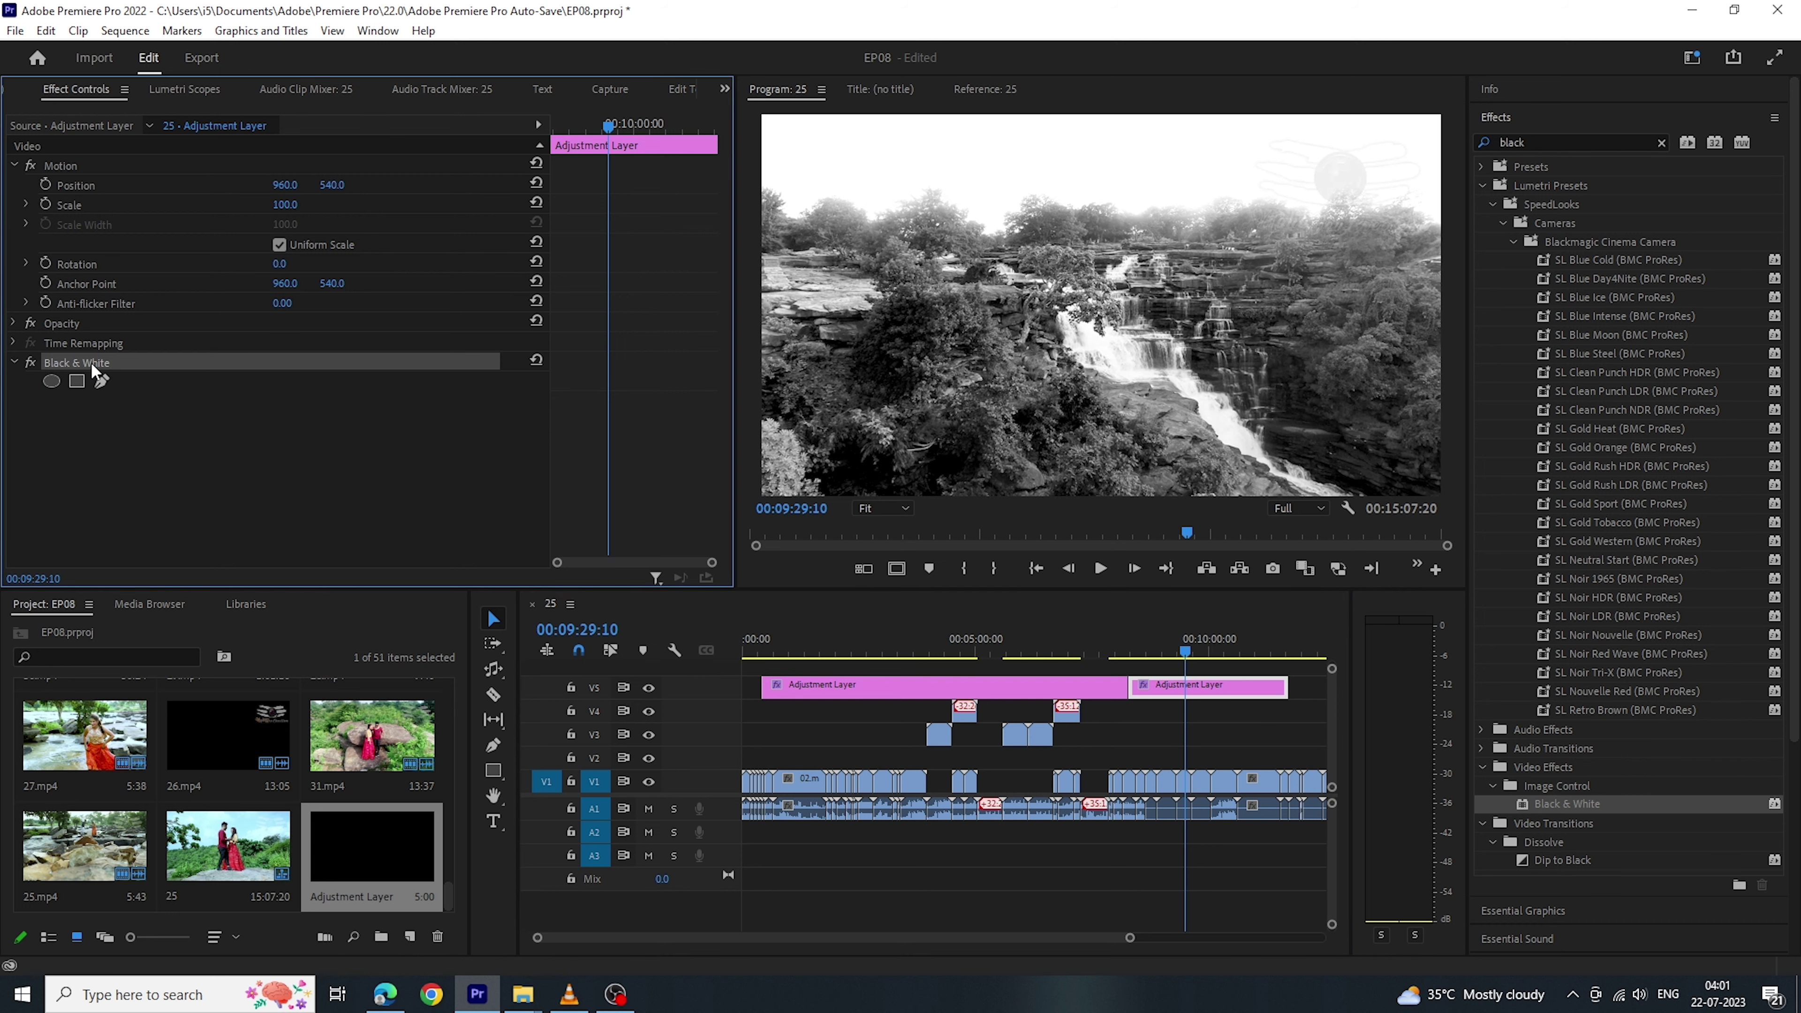
key(Delete)
mouse_move(1051, 660)
mouse_down()
mouse_move(921, 722)
mouse_move(1217, 741)
mouse_up()
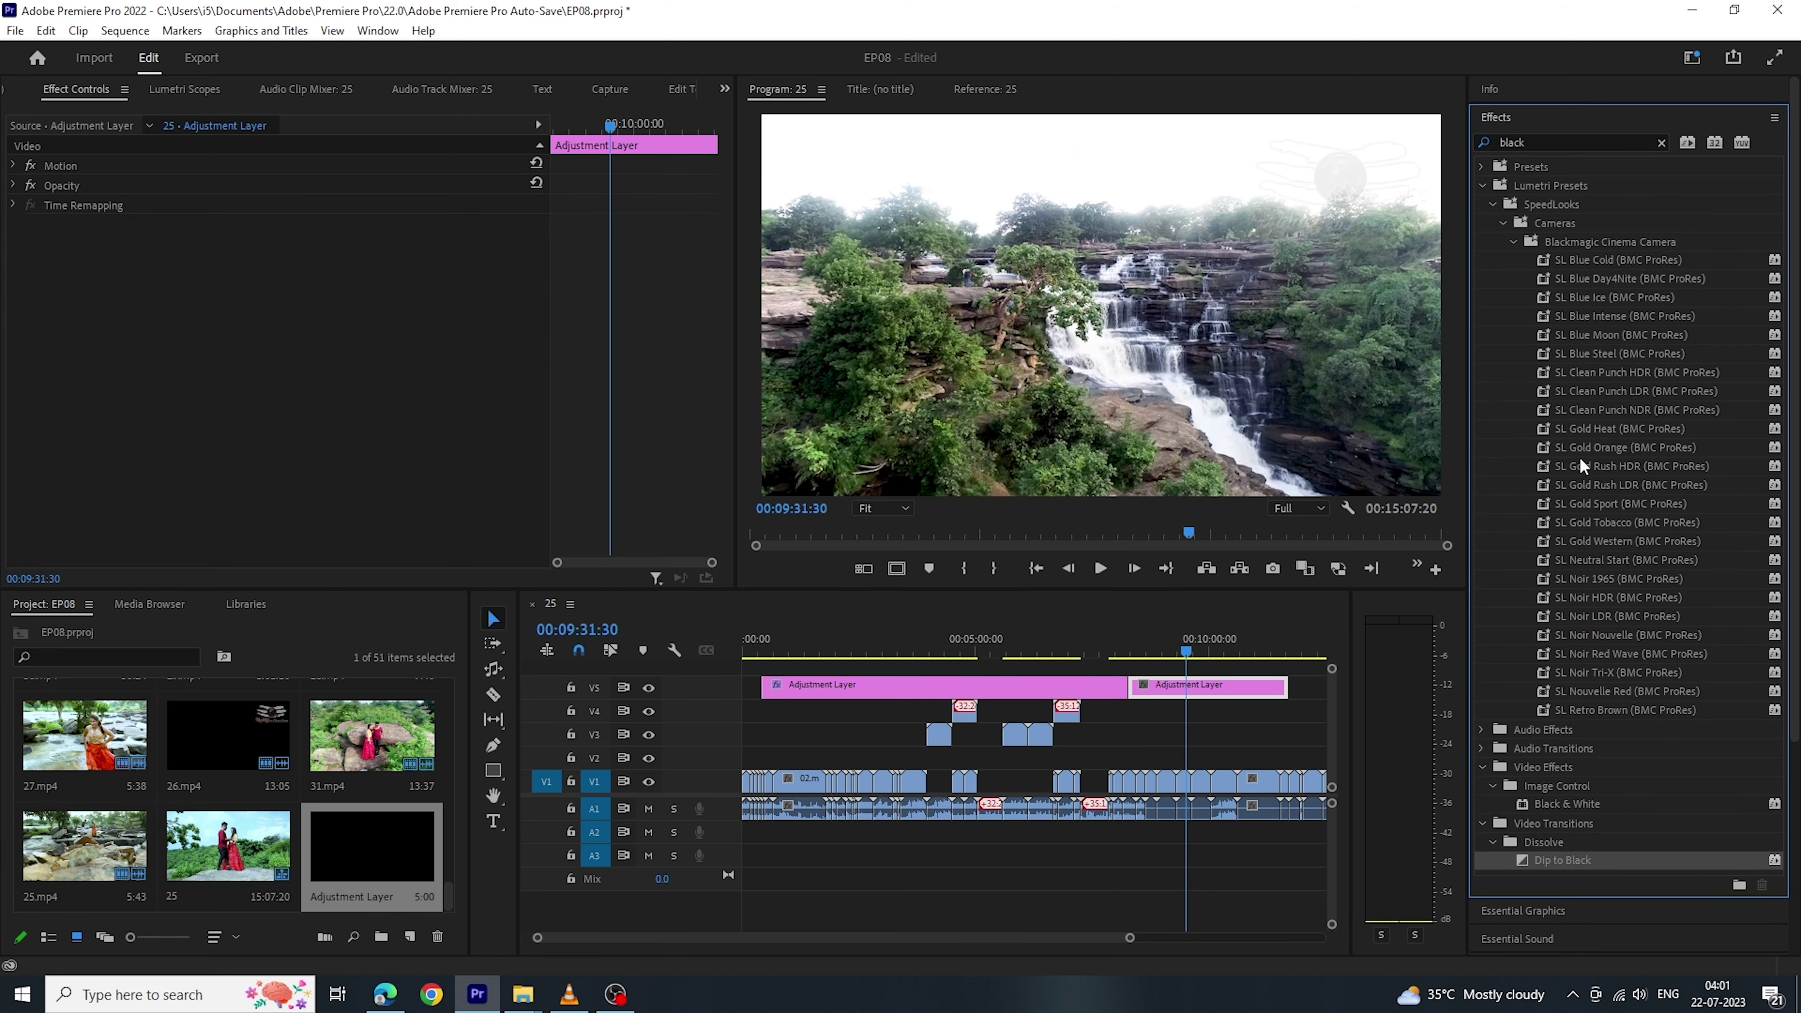
Apply the SL Gold Rush HDR look to the adjustment layer and select the first V5 adjustment layer.
mouse_move(1583, 466)
mouse_down()
mouse_move(1180, 682)
mouse_move(1257, 703)
mouse_move(1175, 779)
mouse_move(971, 670)
mouse_move(1135, 670)
mouse_move(882, 656)
mouse_up()
click(1158, 657)
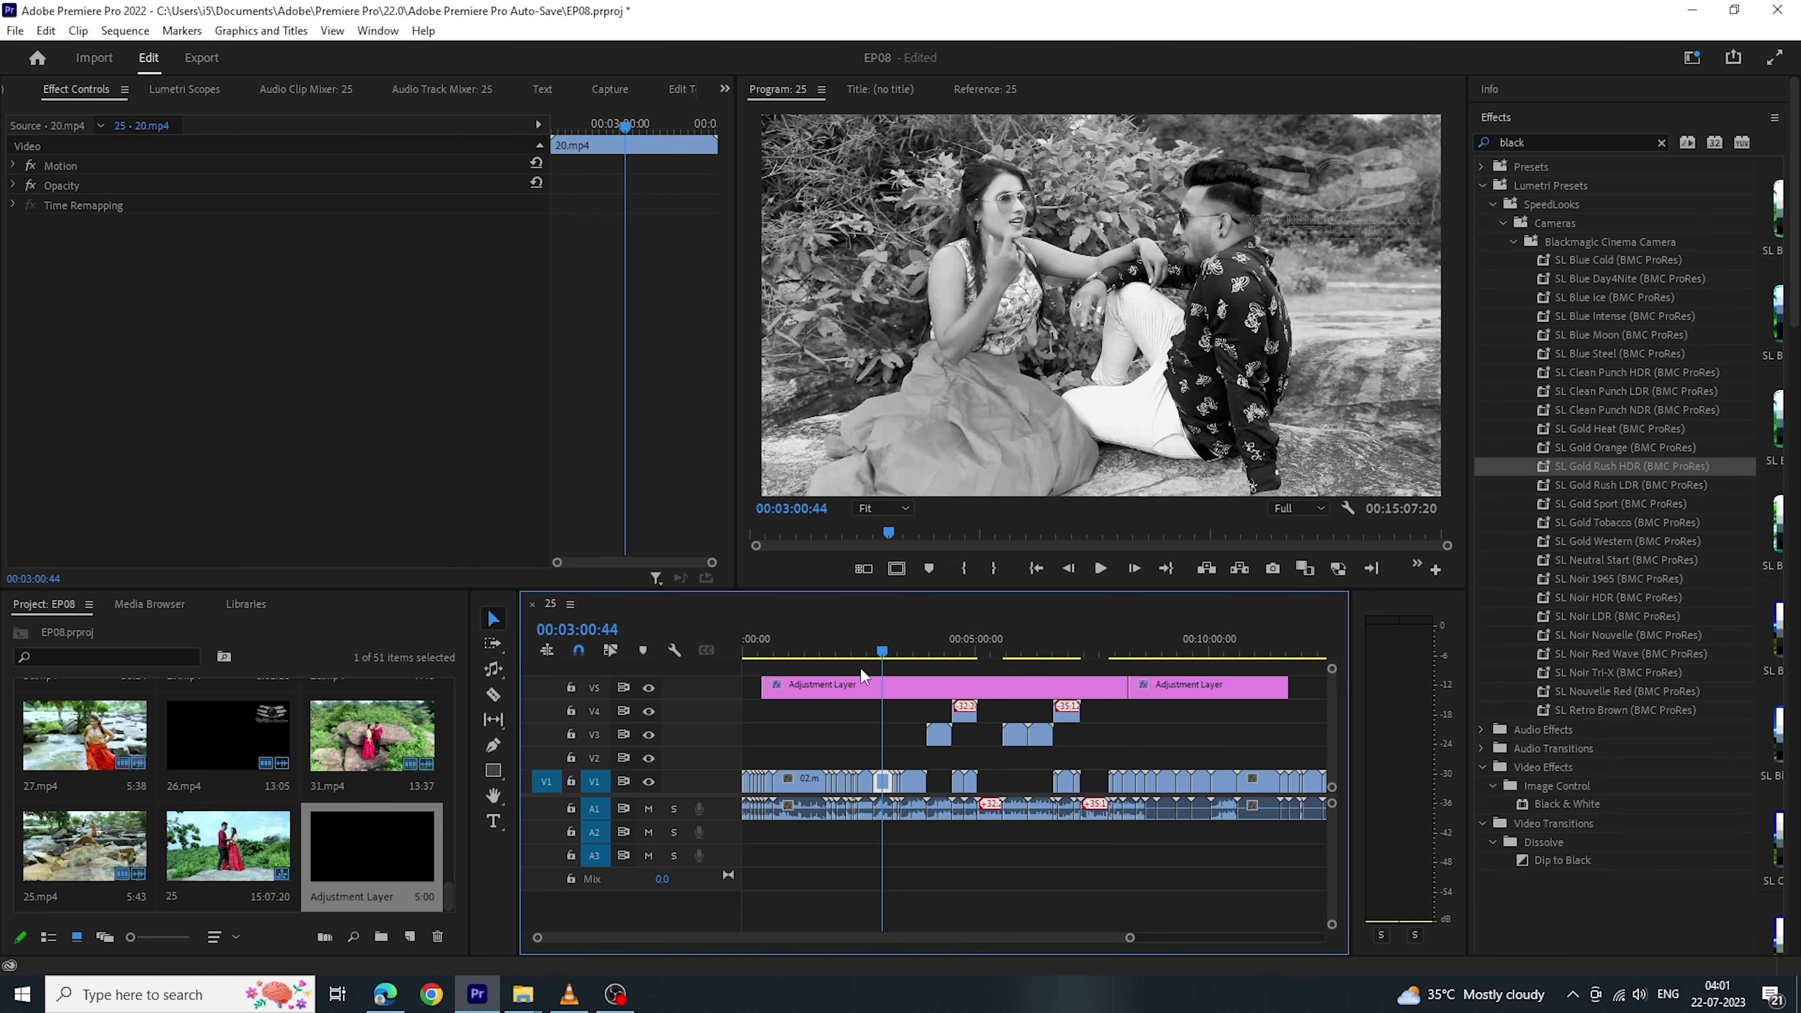
click(879, 688)
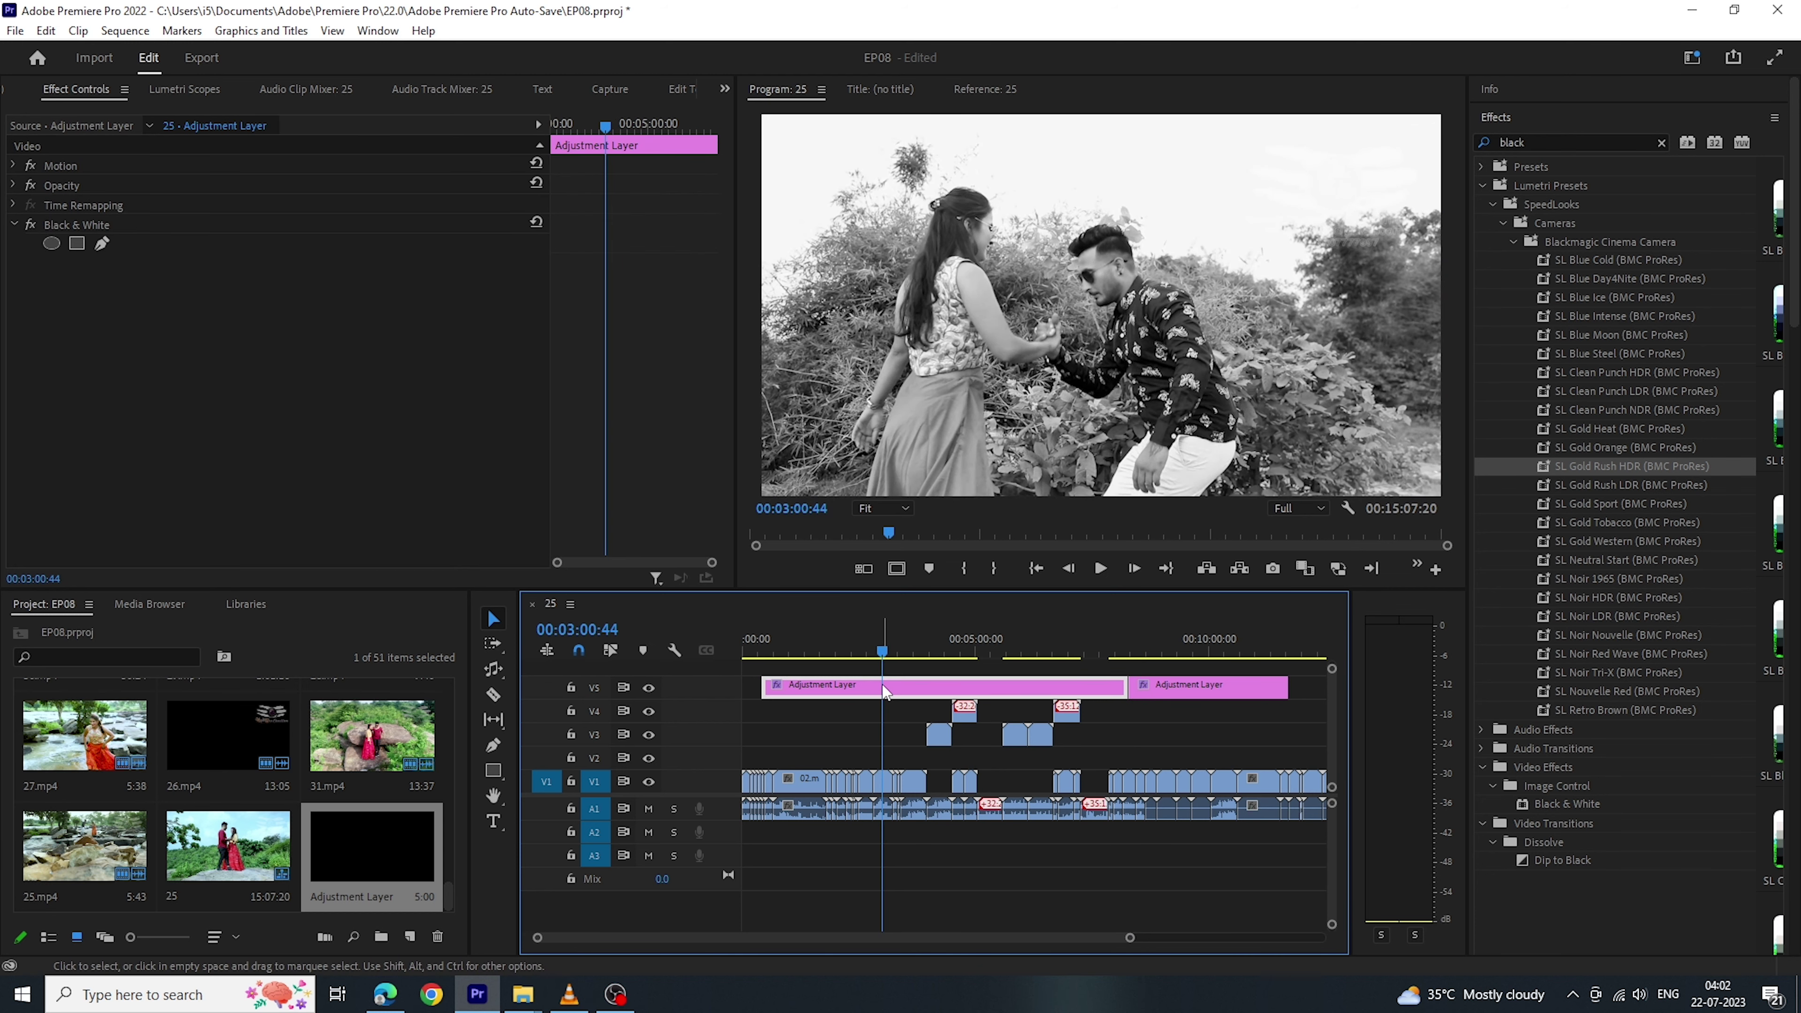
Split the first V5 adjustment layer and delete Black & White from its opening piece at 01:25:31.
key(ctrl+k)
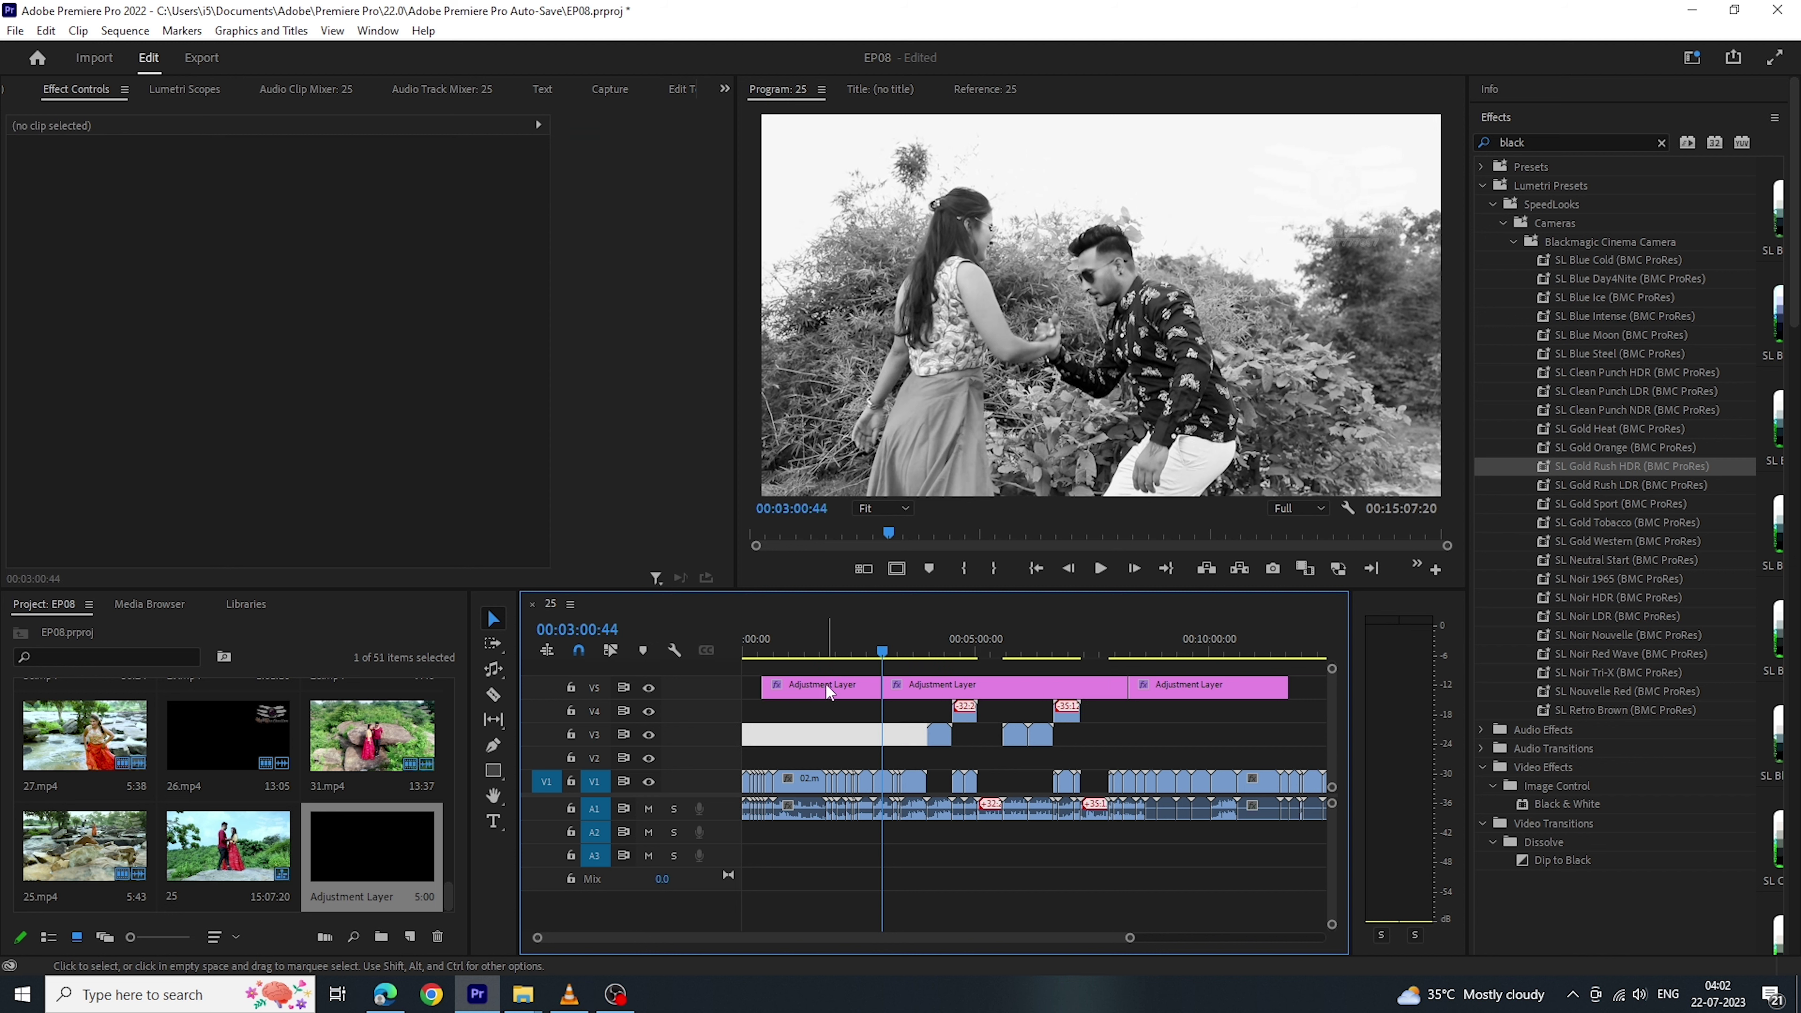
click(814, 646)
click(825, 682)
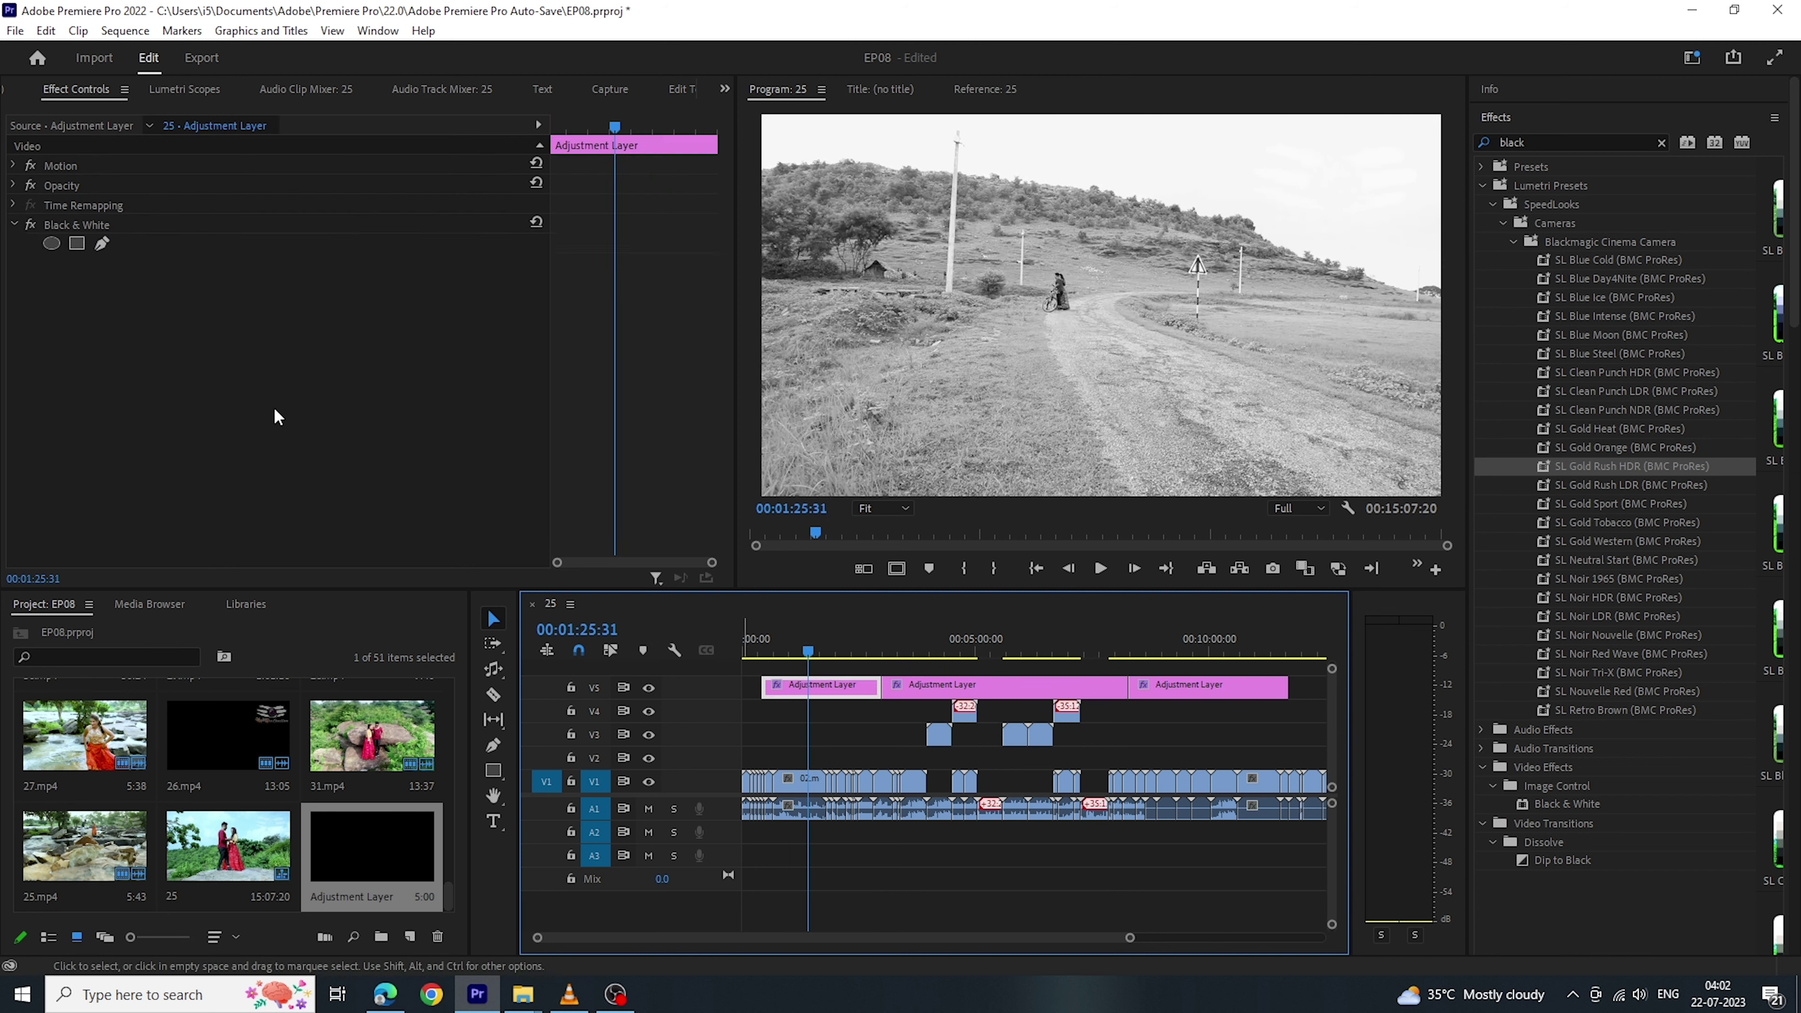
click(67, 226)
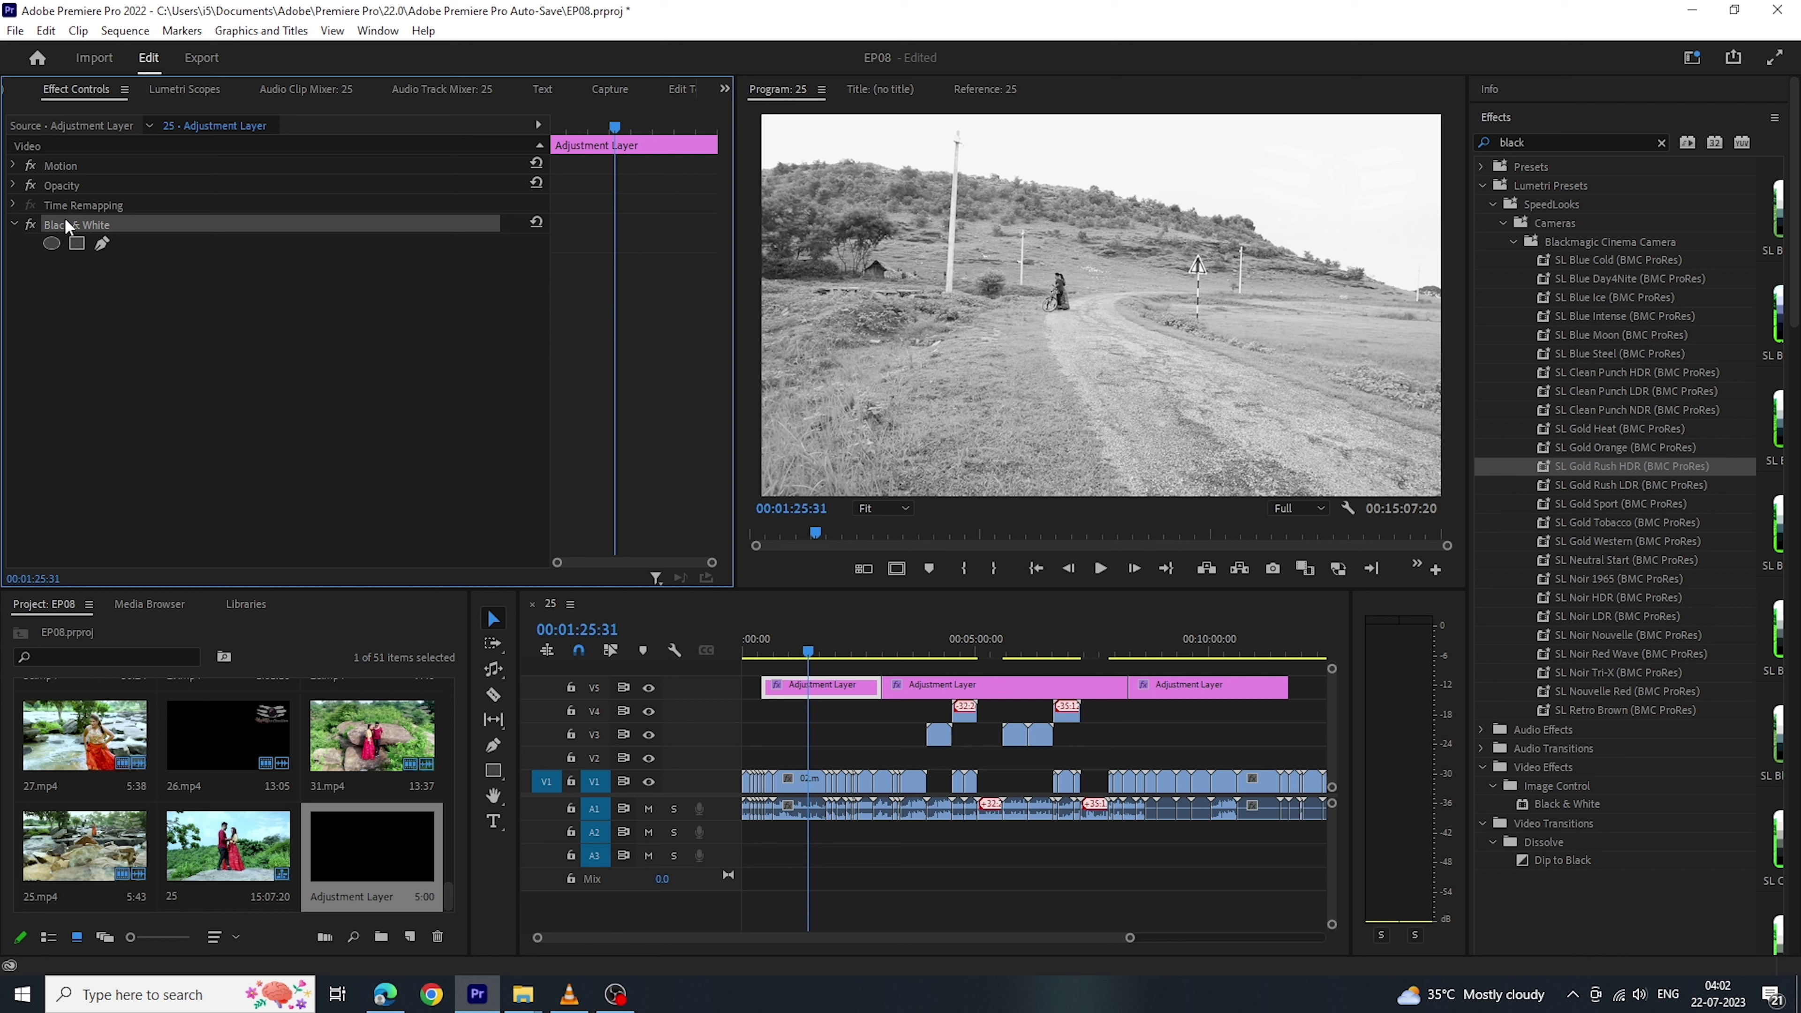
key(Delete)
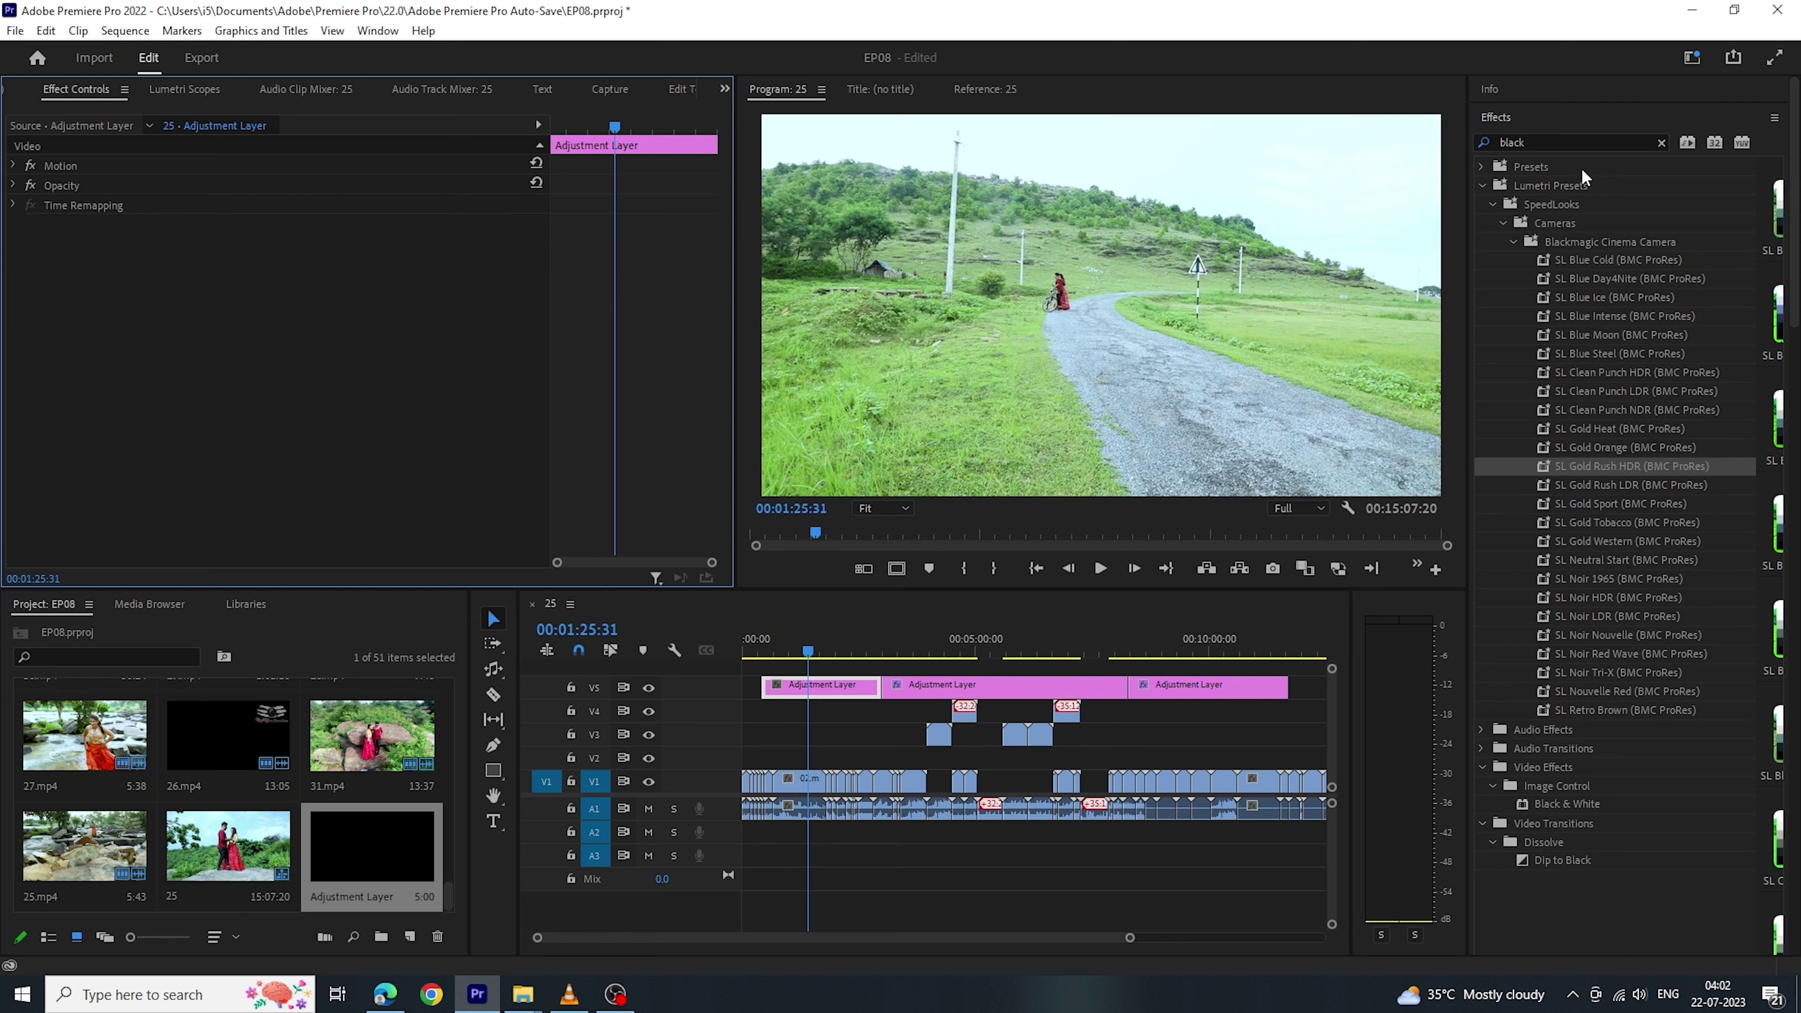
Apply Camera Blur at 25% Blur to the opening V5 adjustment piece and preview playback.
click(1661, 144)
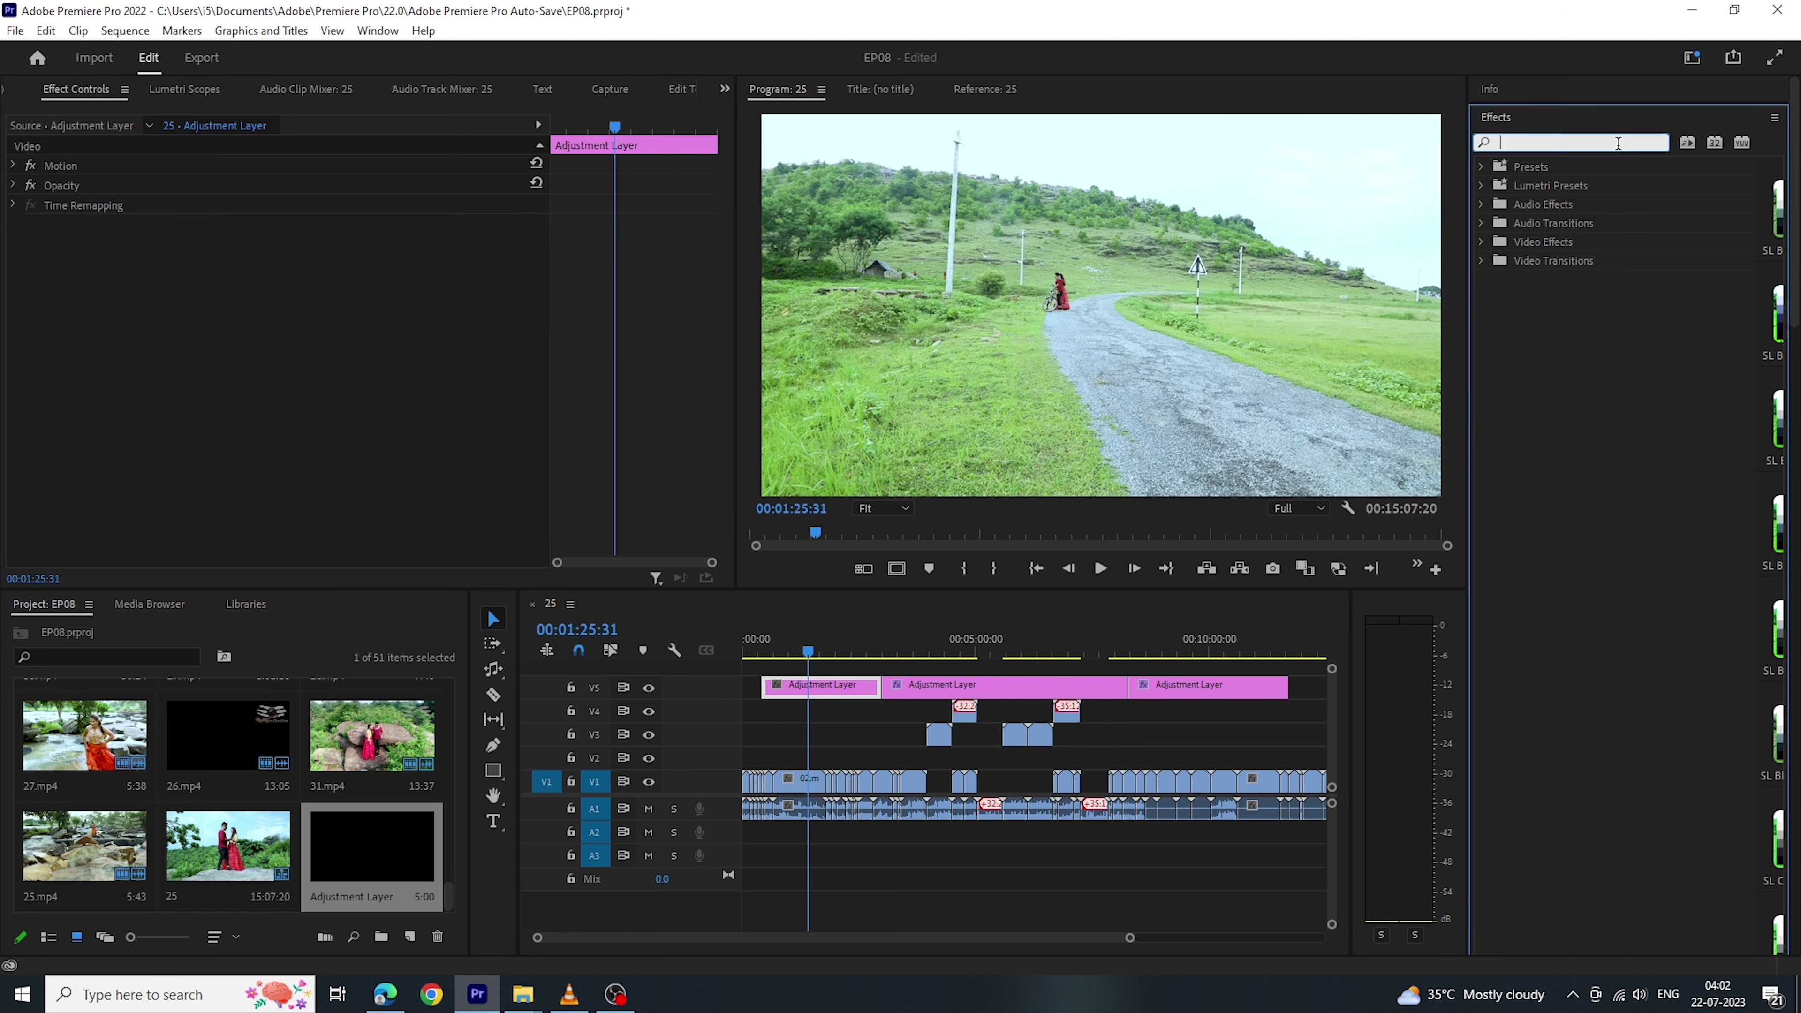
text(camera)
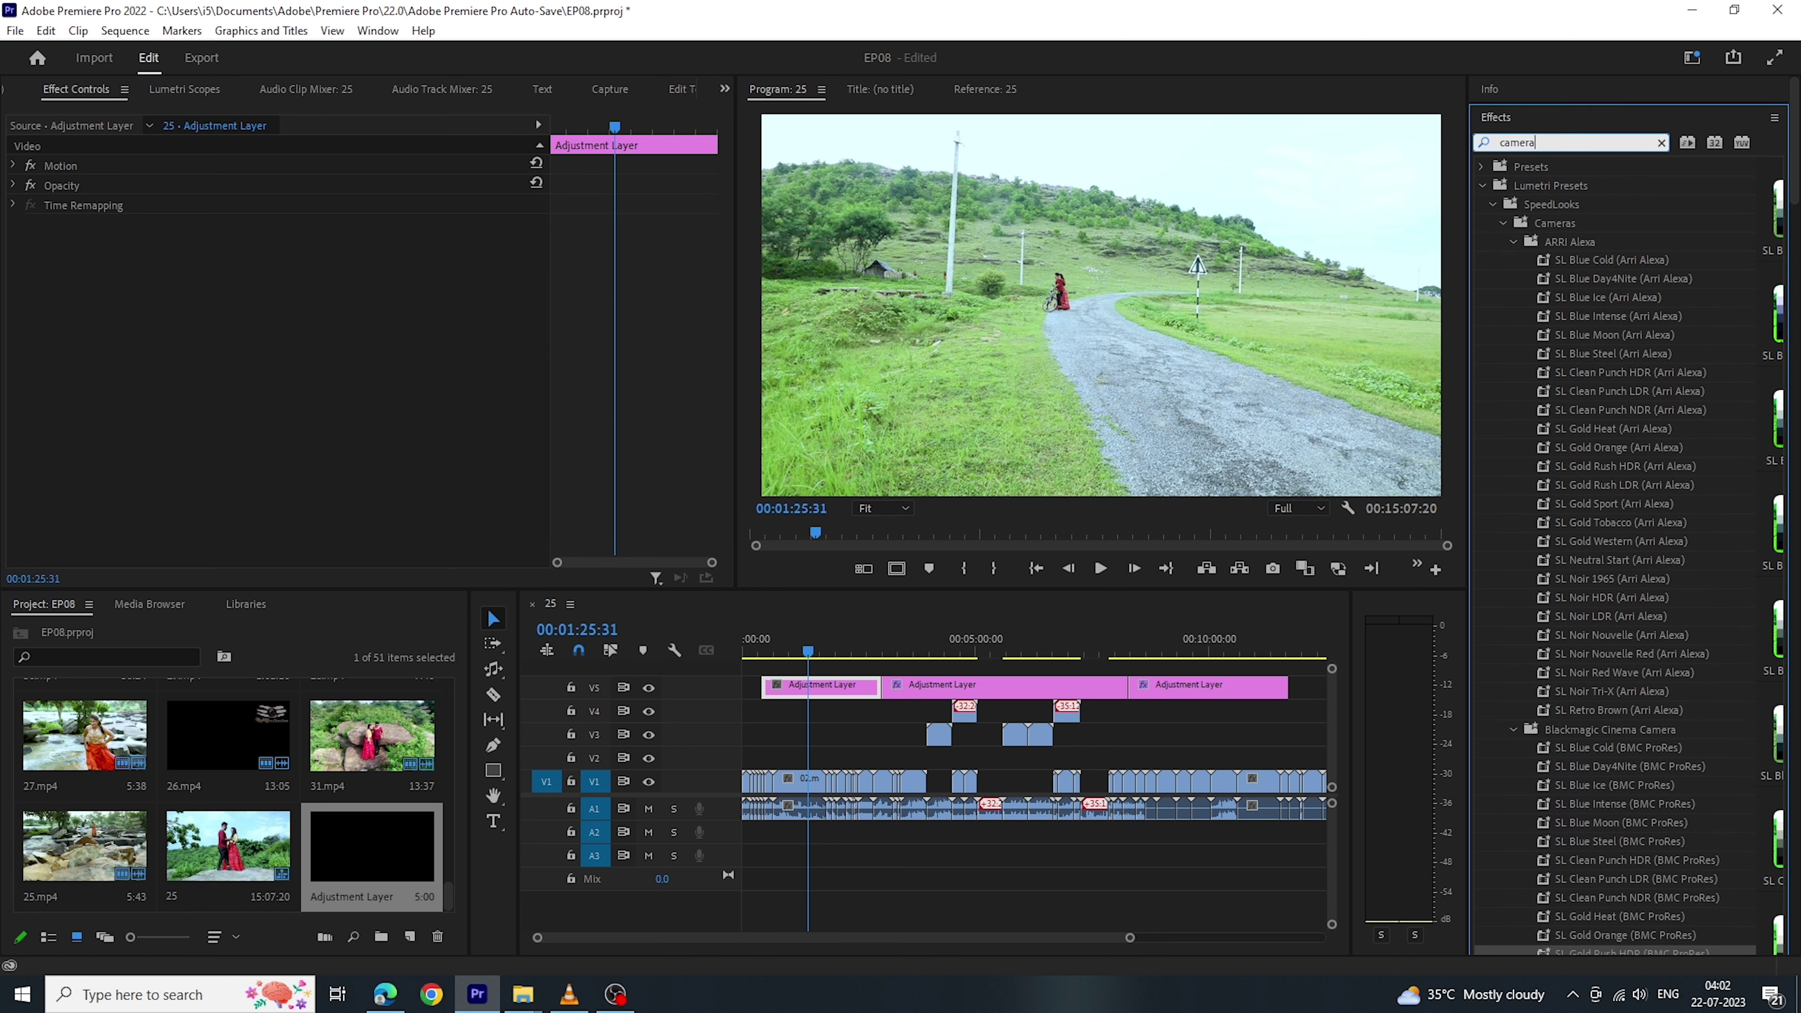
text( blu)
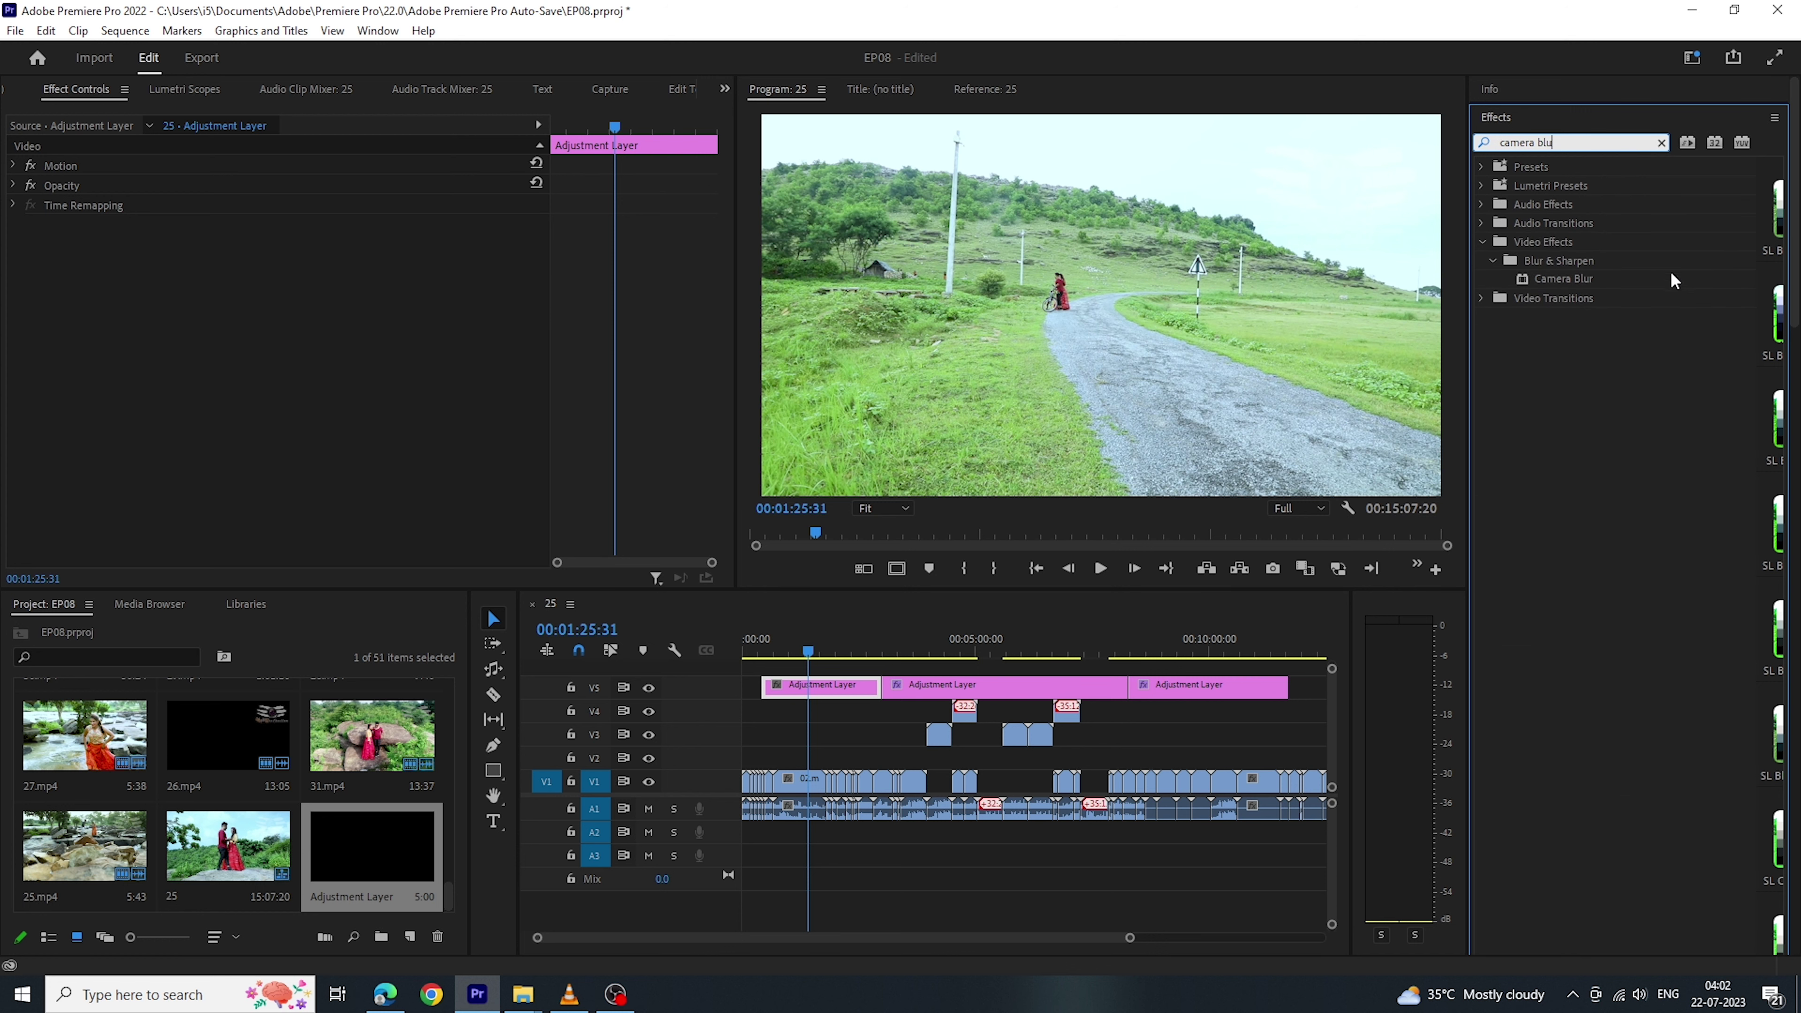
click(1673, 281)
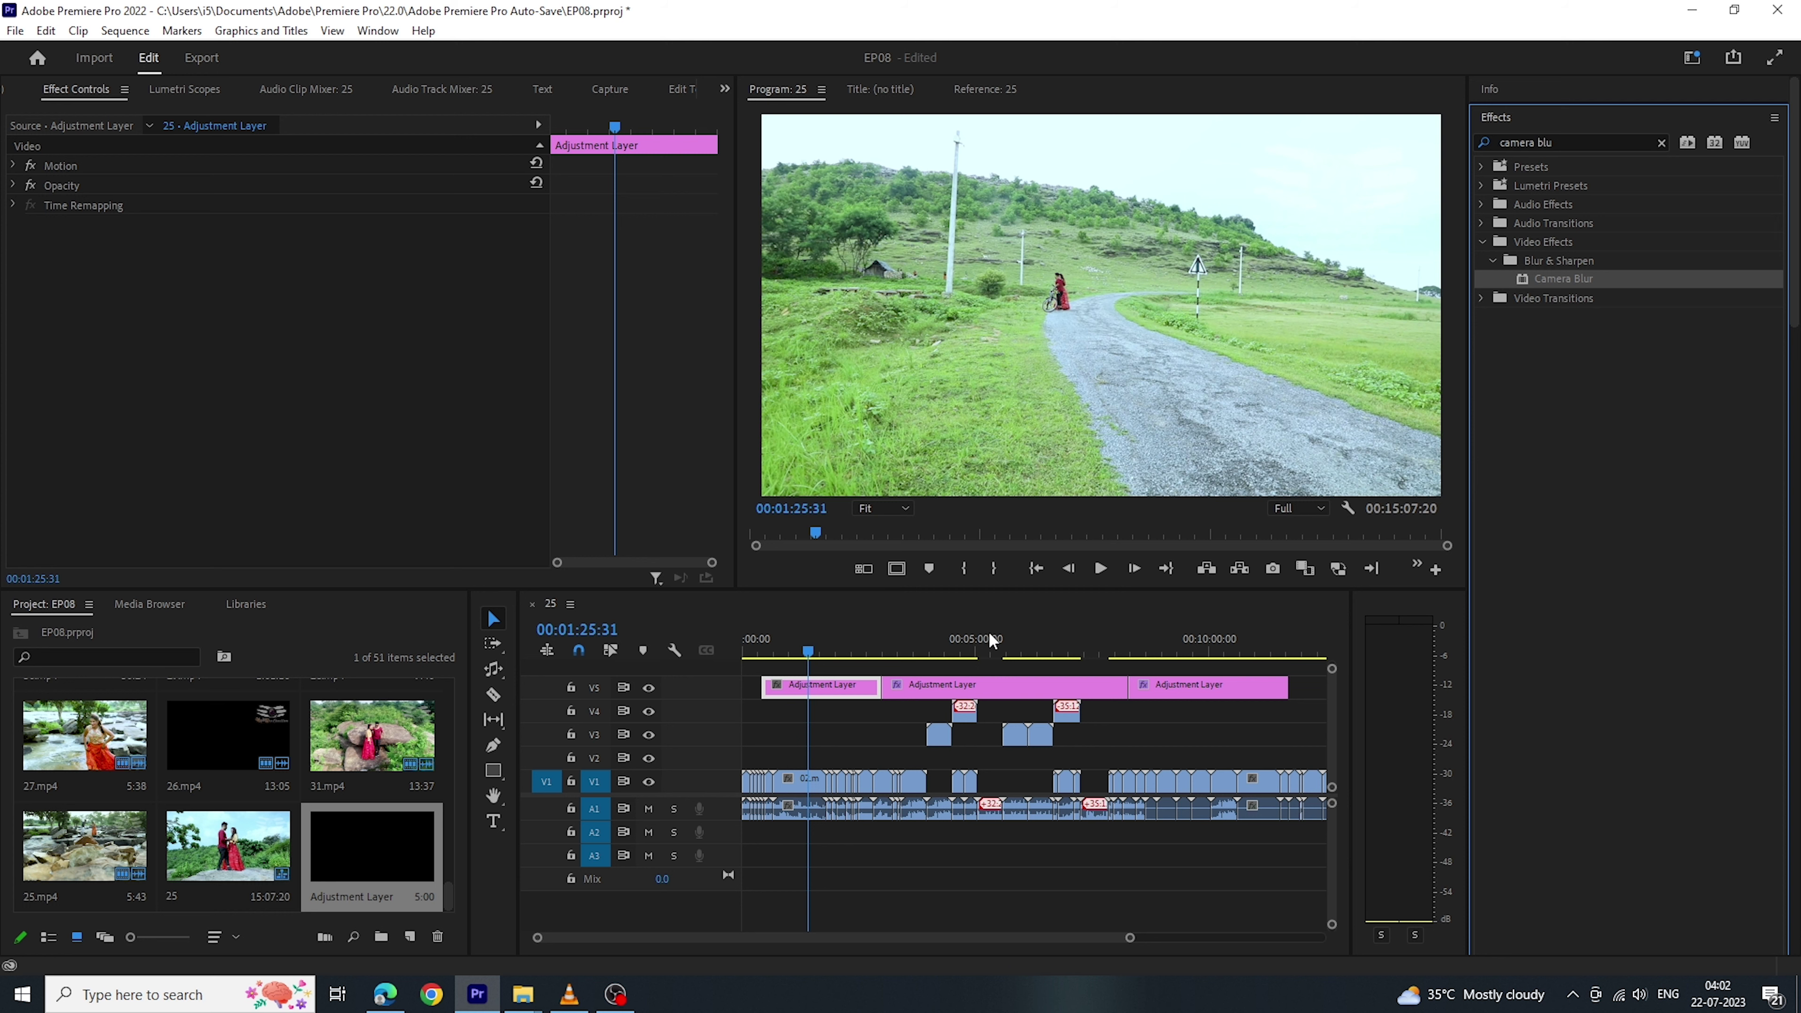
mouse_move(886, 656)
mouse_down()
mouse_move(762, 689)
mouse_move(794, 681)
mouse_move(889, 744)
mouse_move(1168, 811)
mouse_up()
key(space)
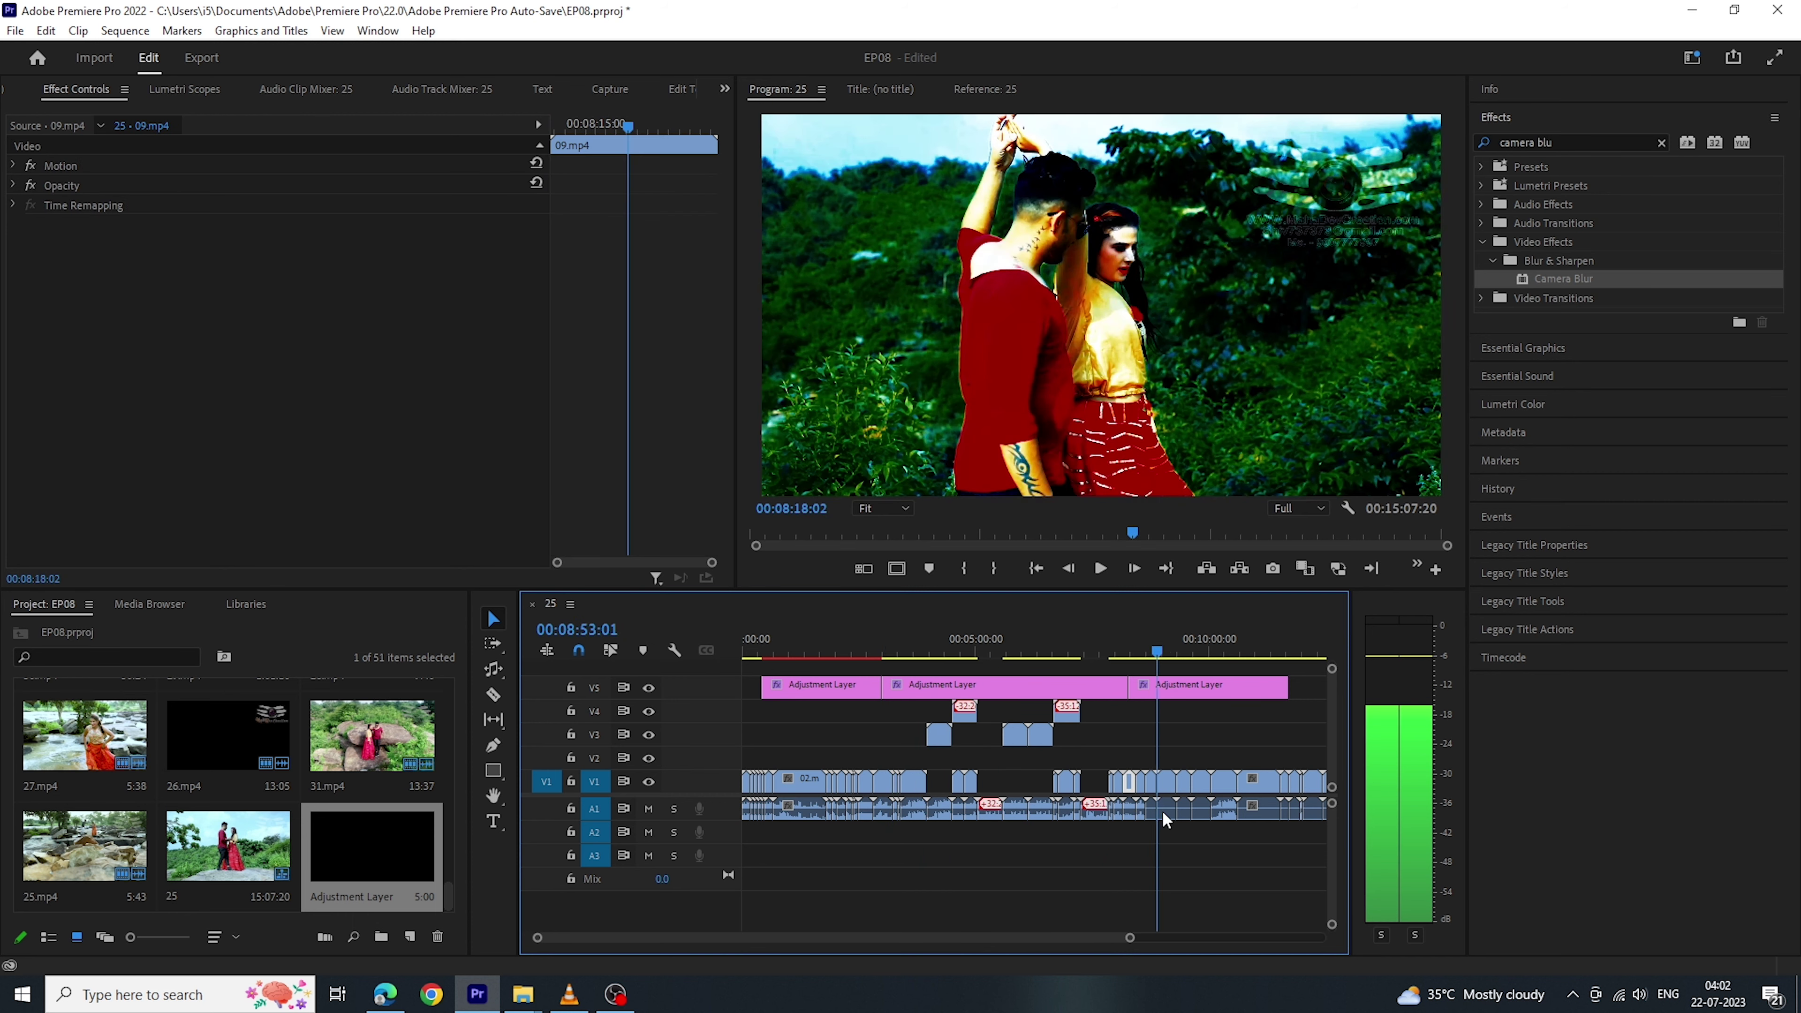
click(834, 692)
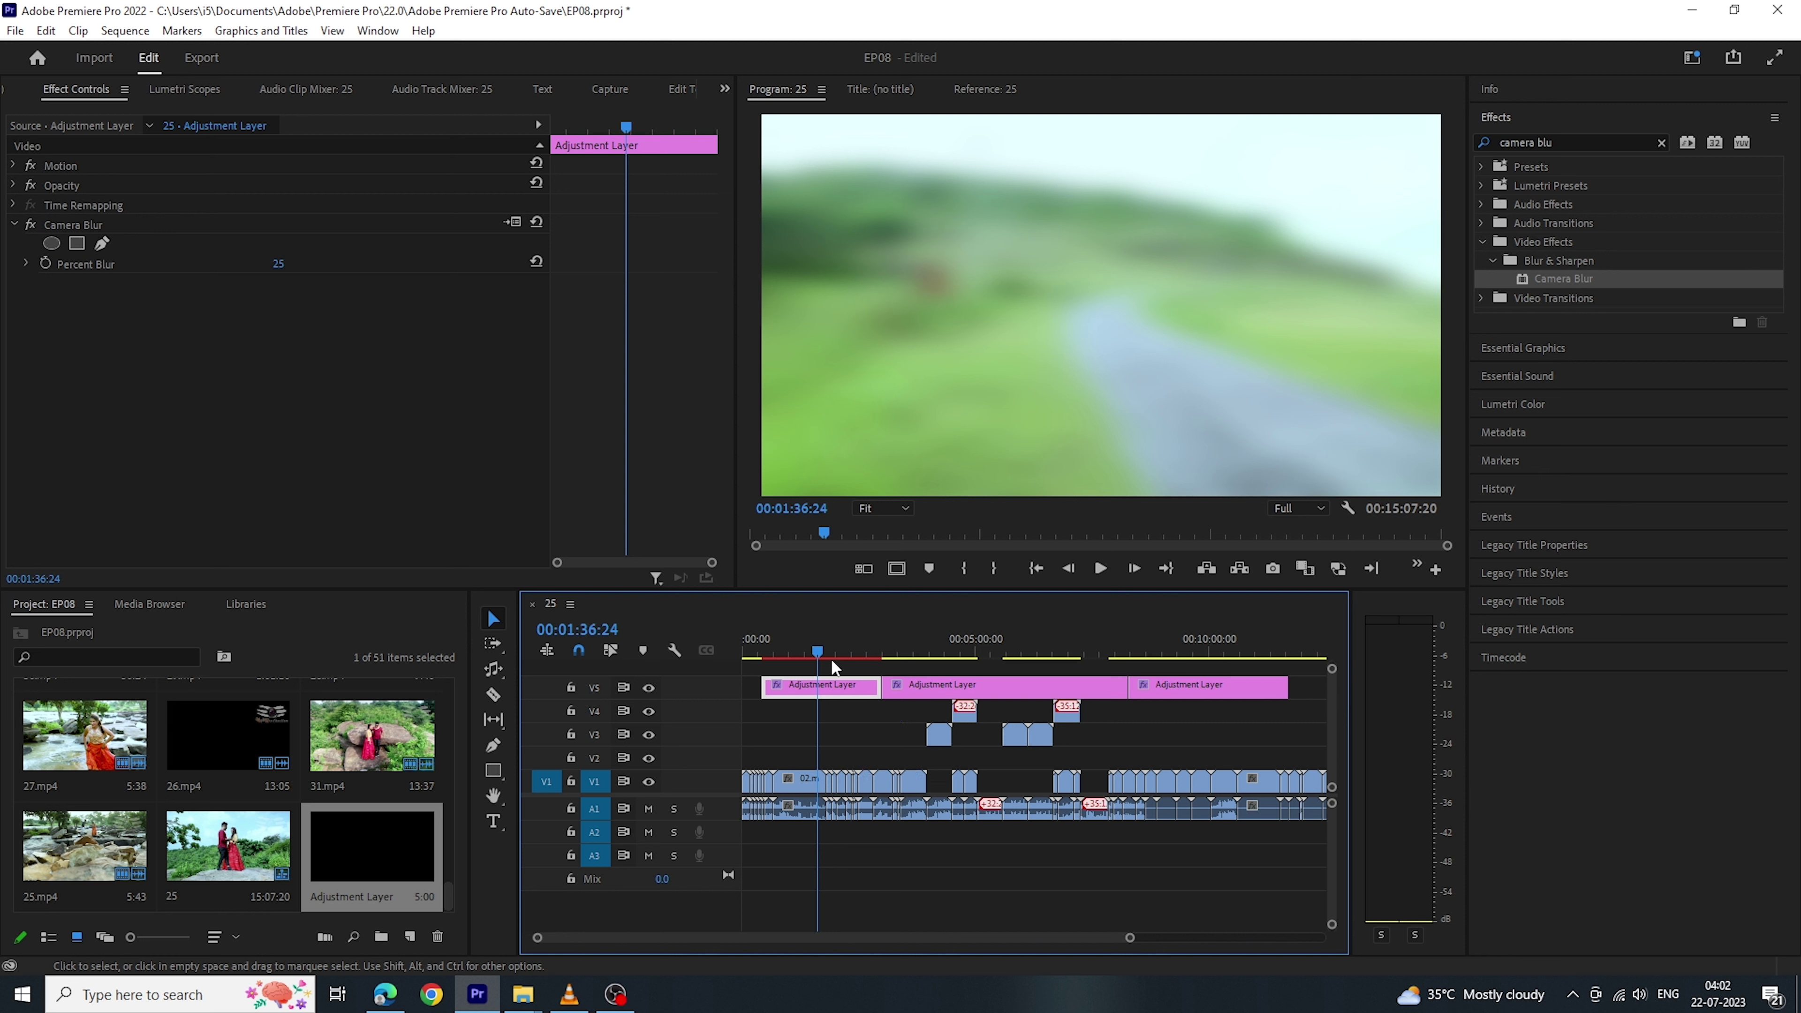
At 01:37:34, shift the blur layer's Motion Position X left toward 840.
click(819, 660)
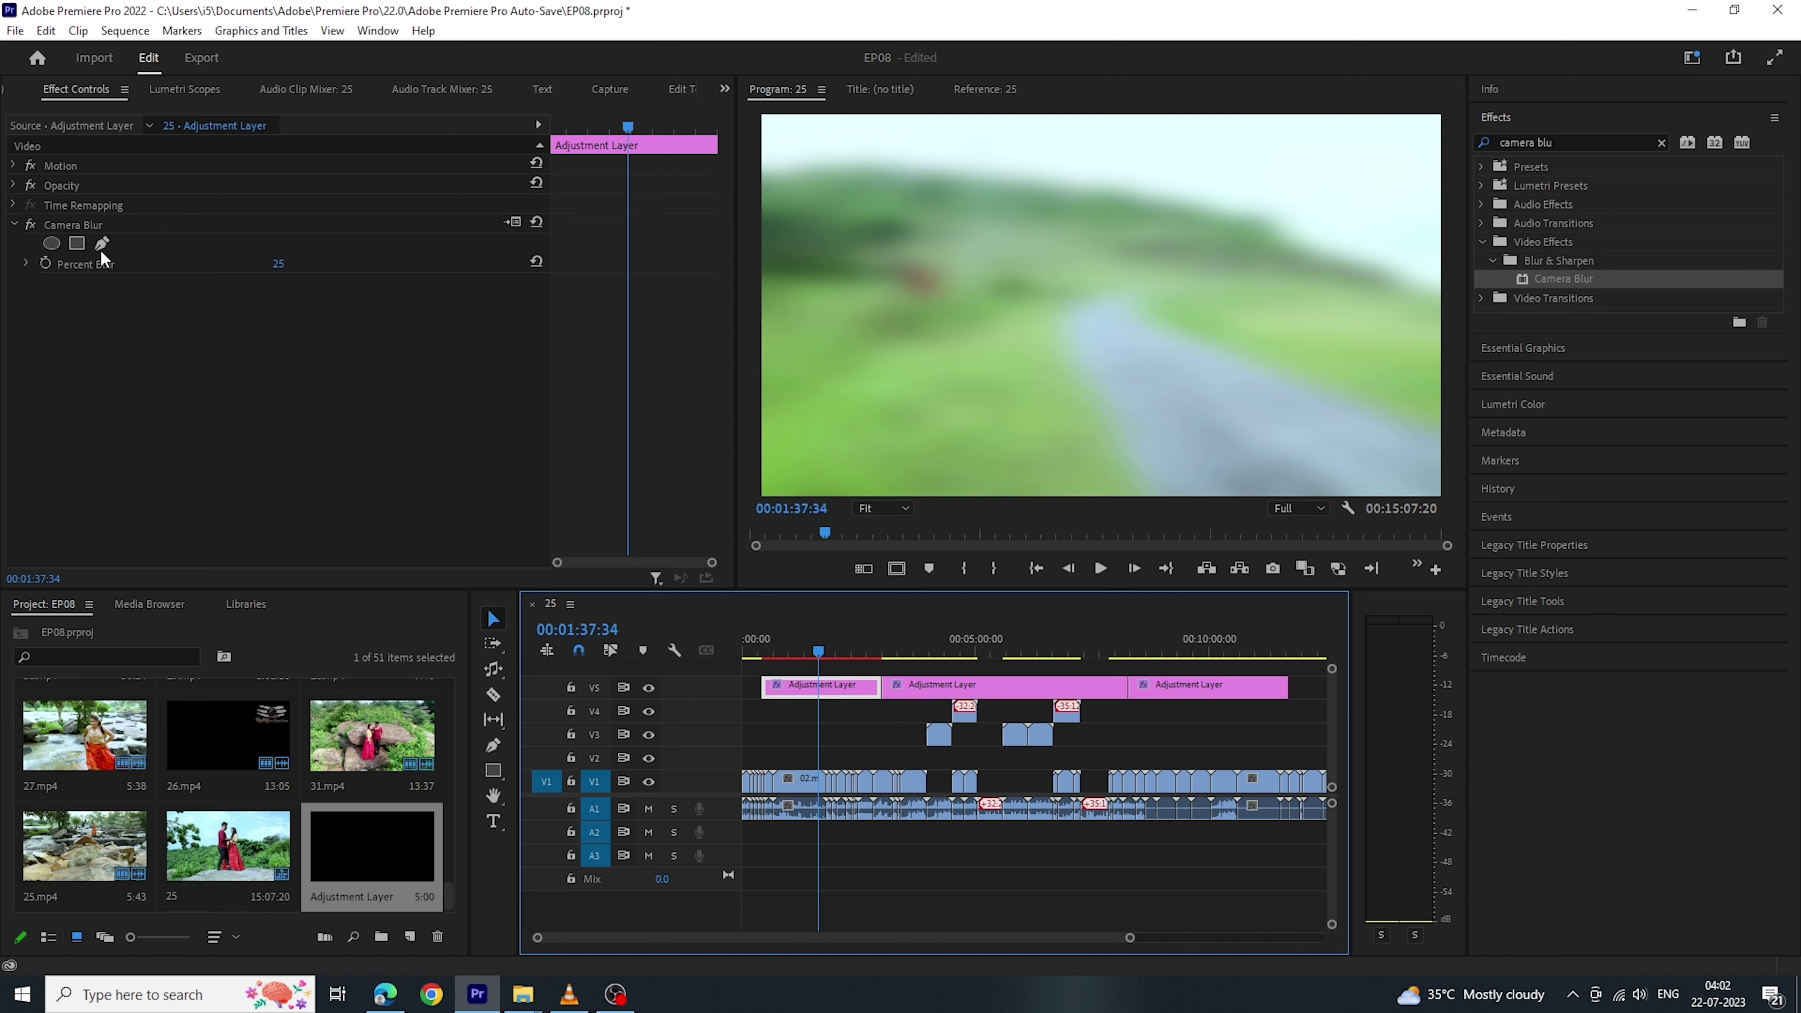
click(13, 165)
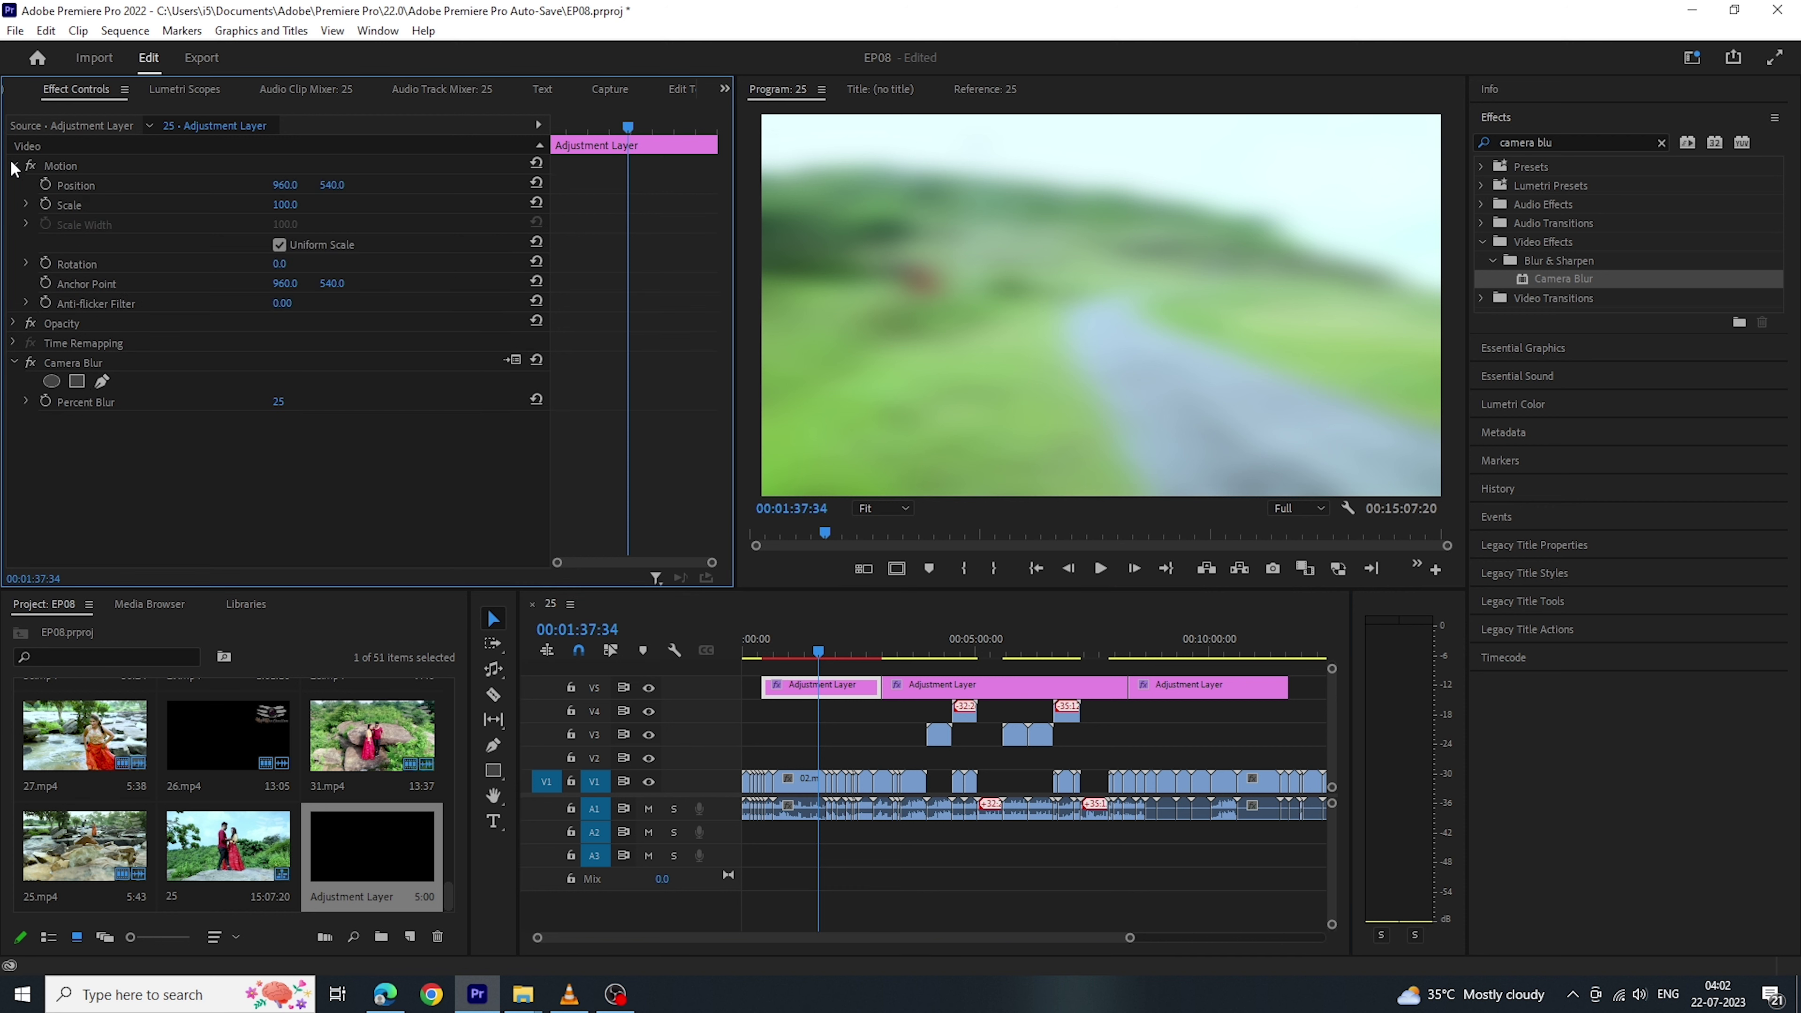
drag(287, 185, 294, 186)
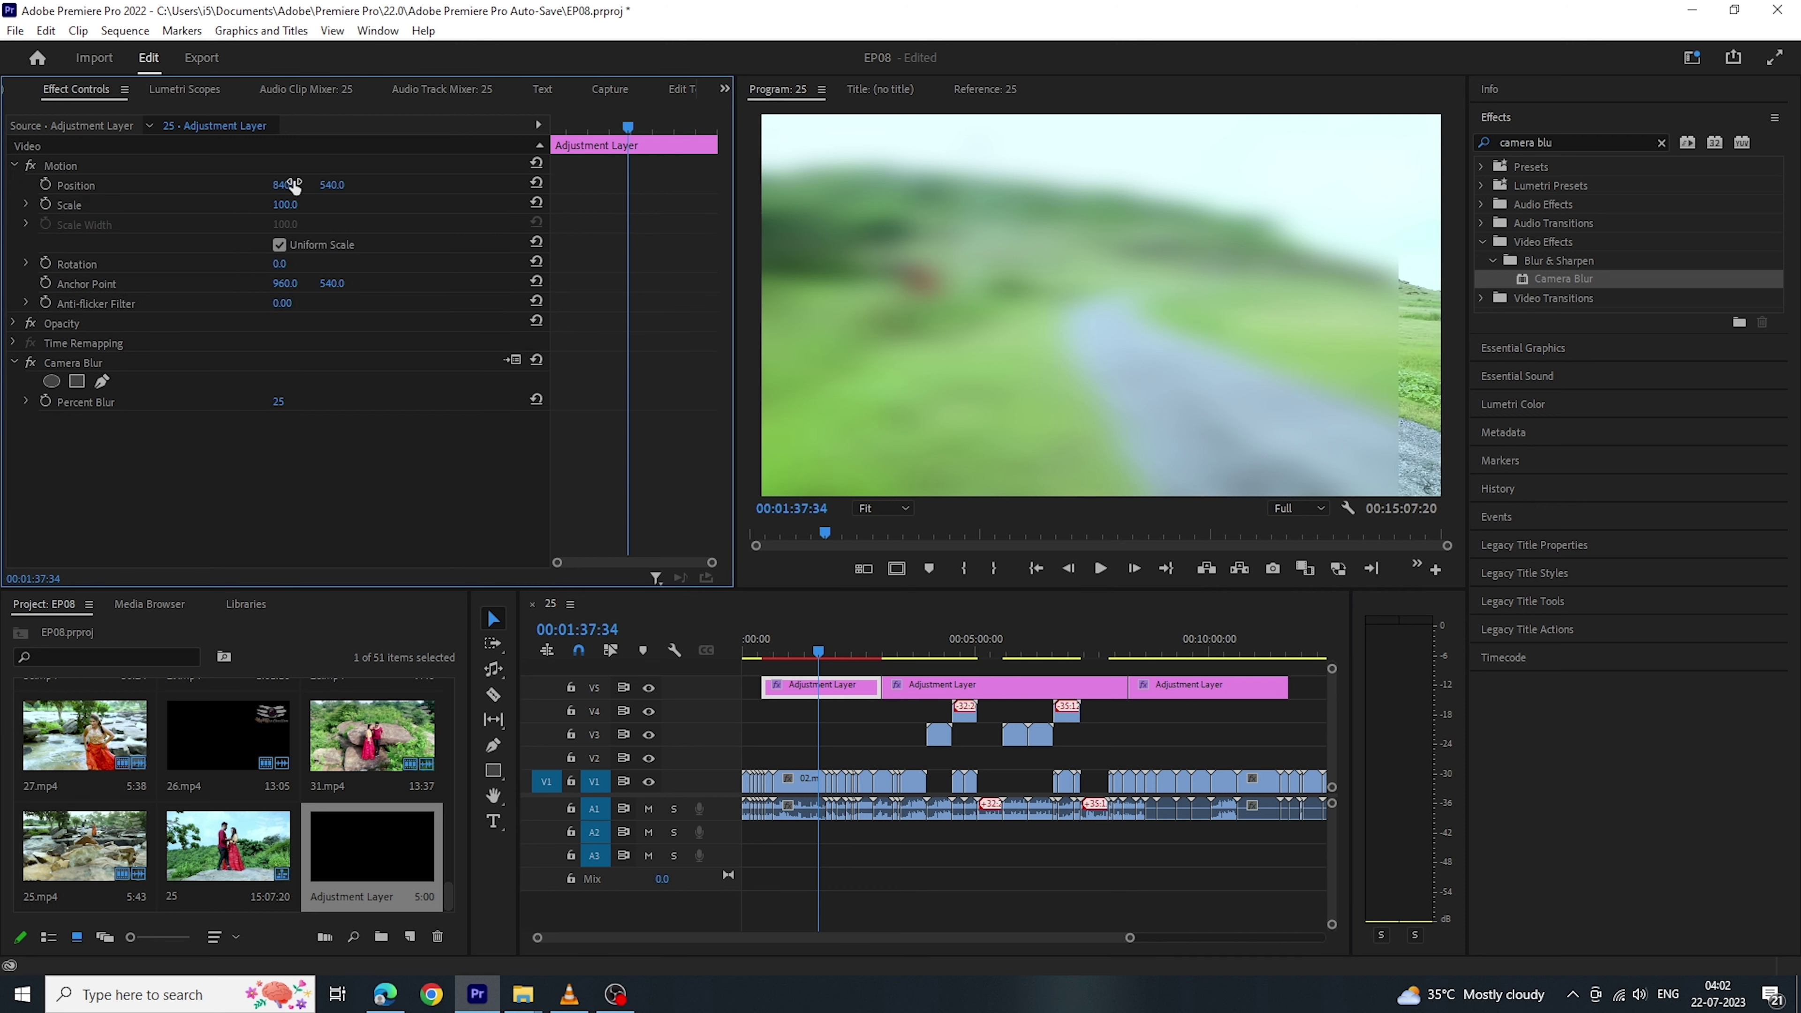
click(287, 204)
Resize the blur box in the Program monitor to Scale 82.1, leaving the right edge sharp.
click(956, 293)
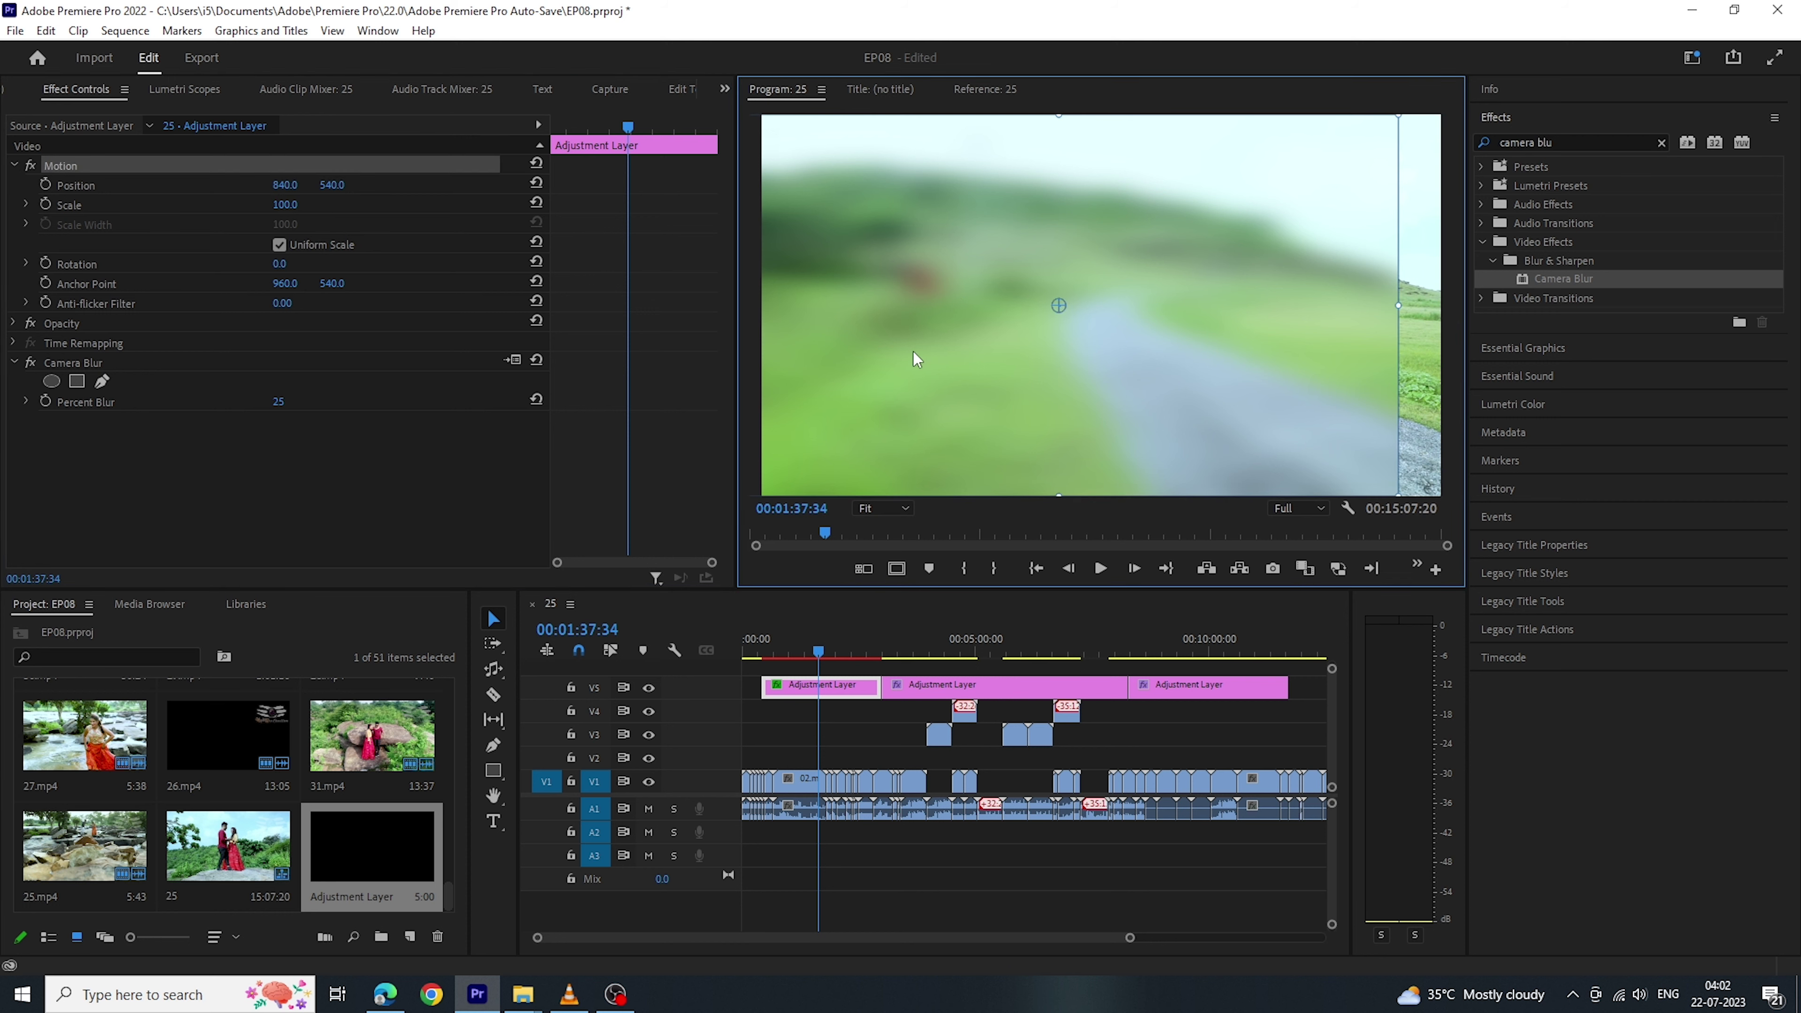
drag(1398, 305, 1162, 300)
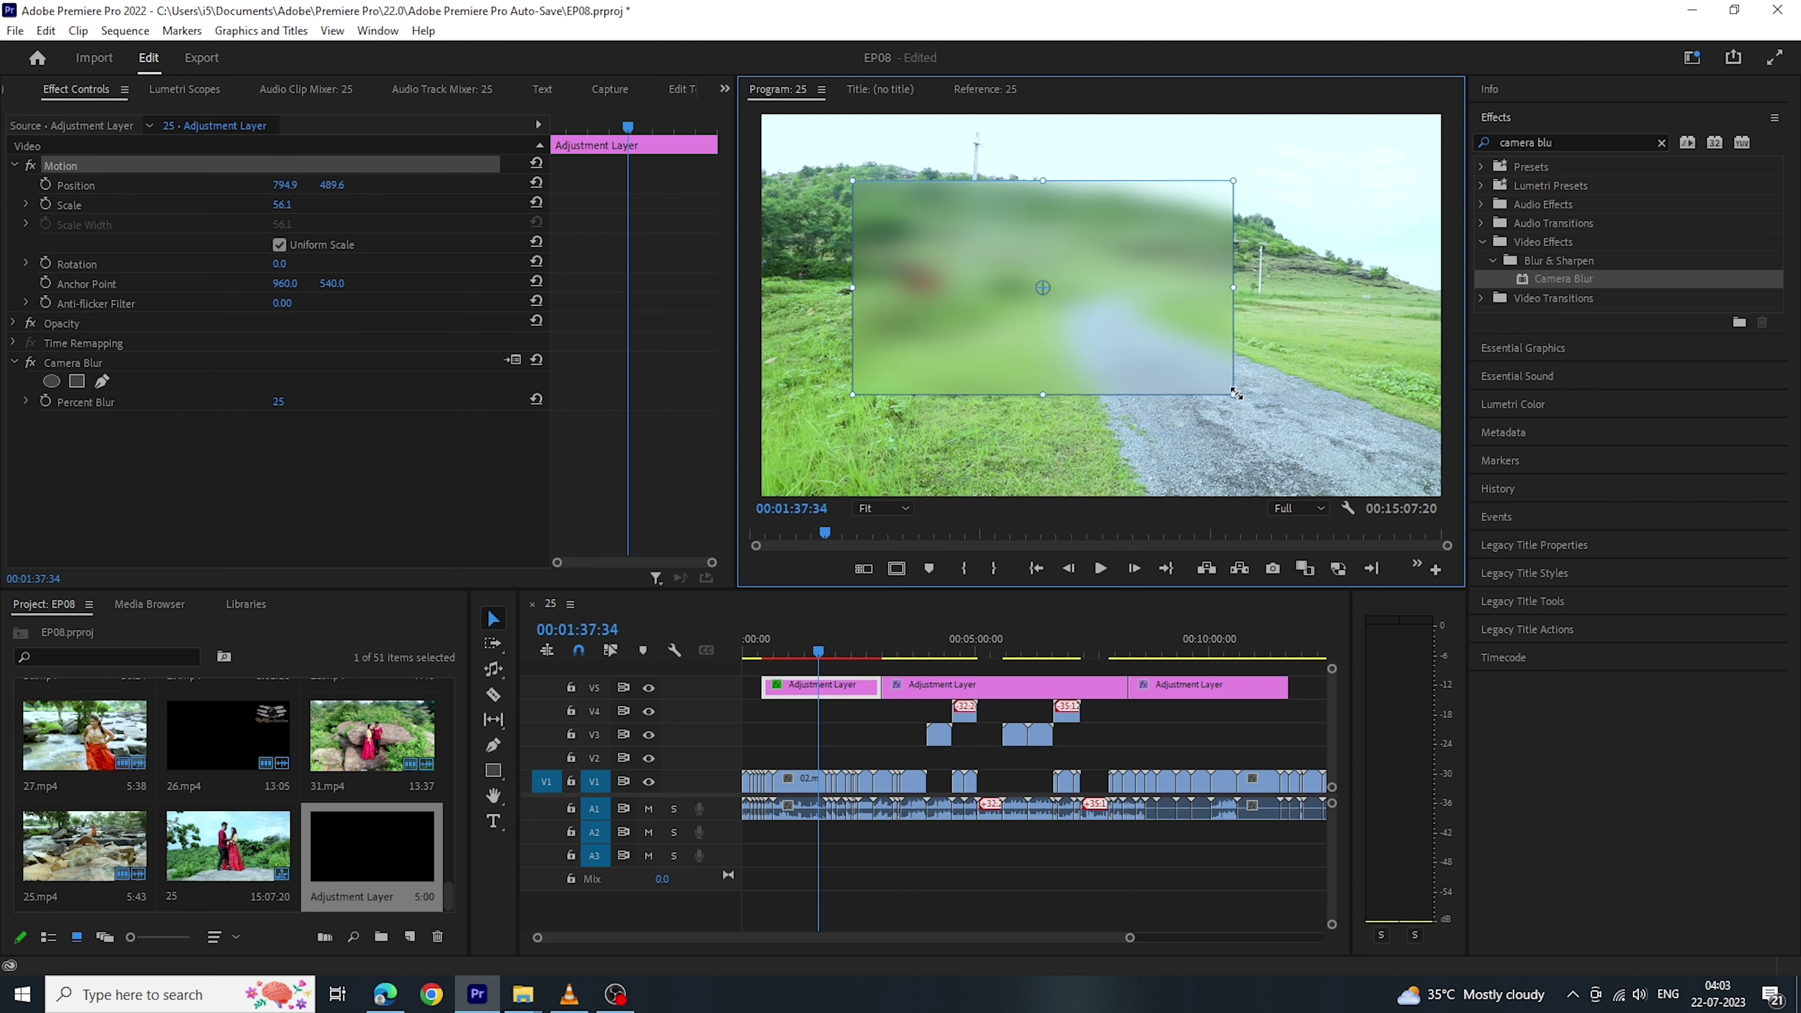
drag(1235, 394, 1148, 330)
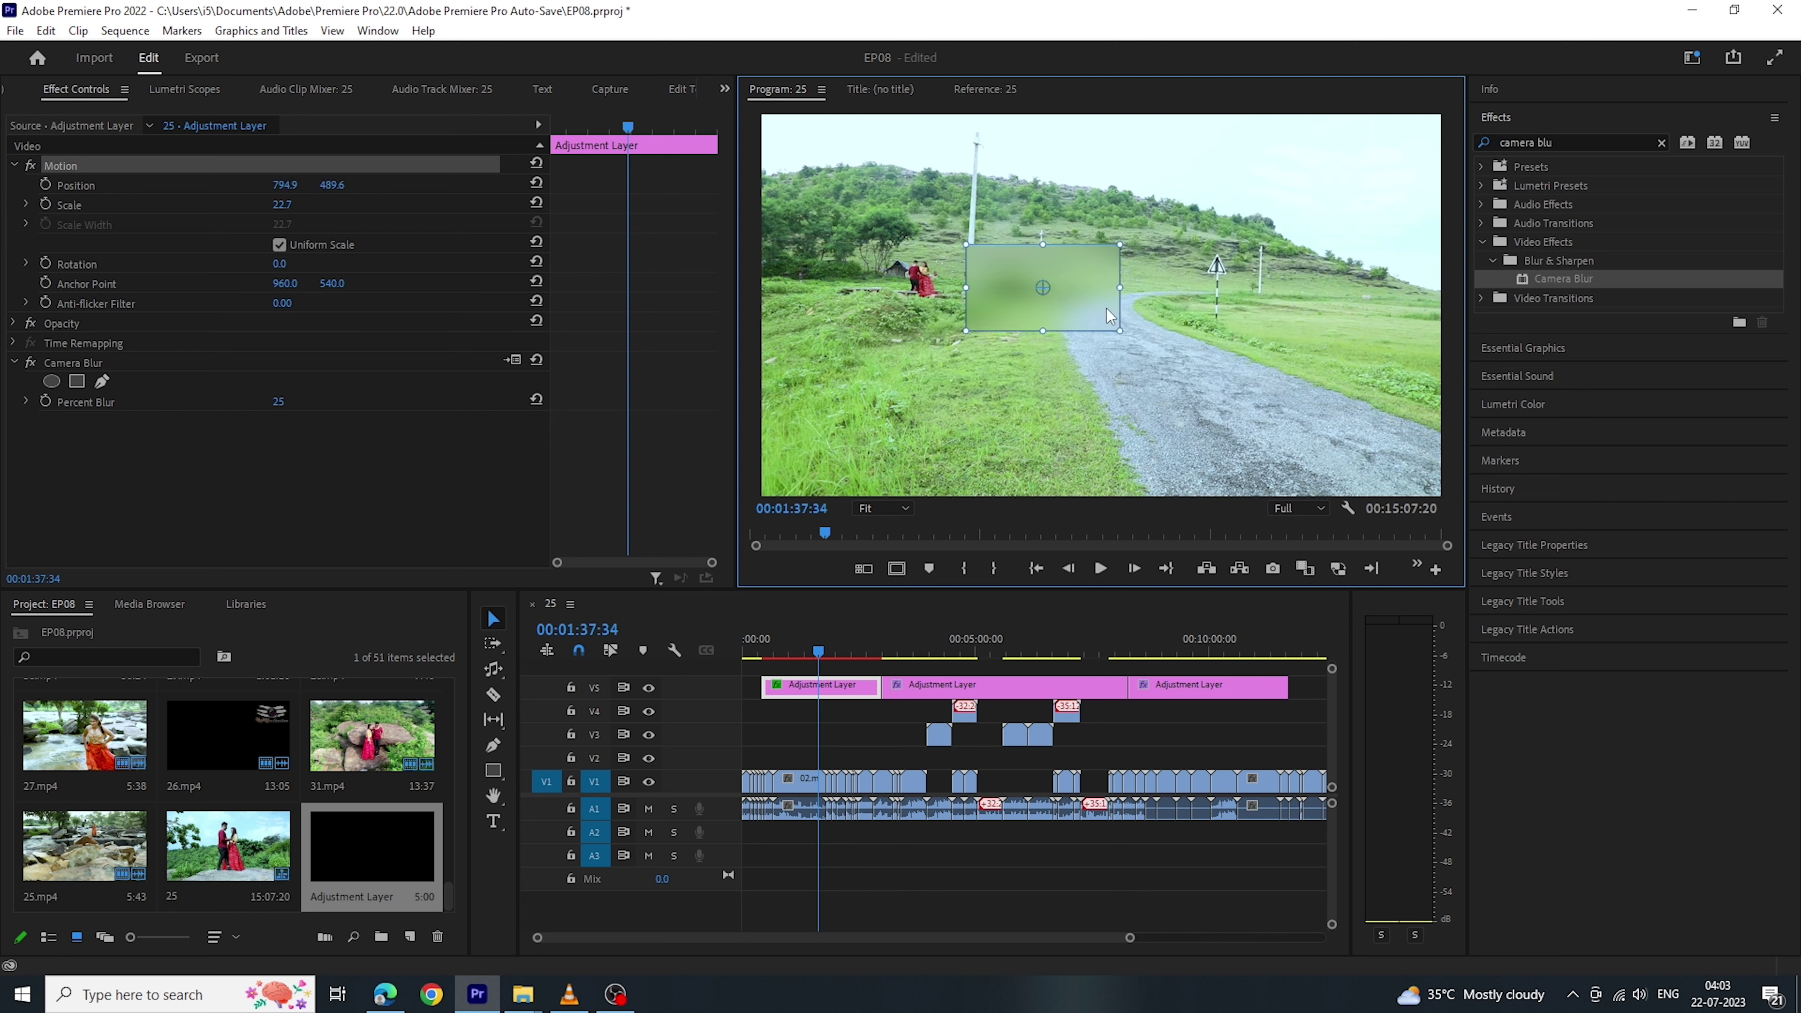
drag(1035, 292, 1169, 376)
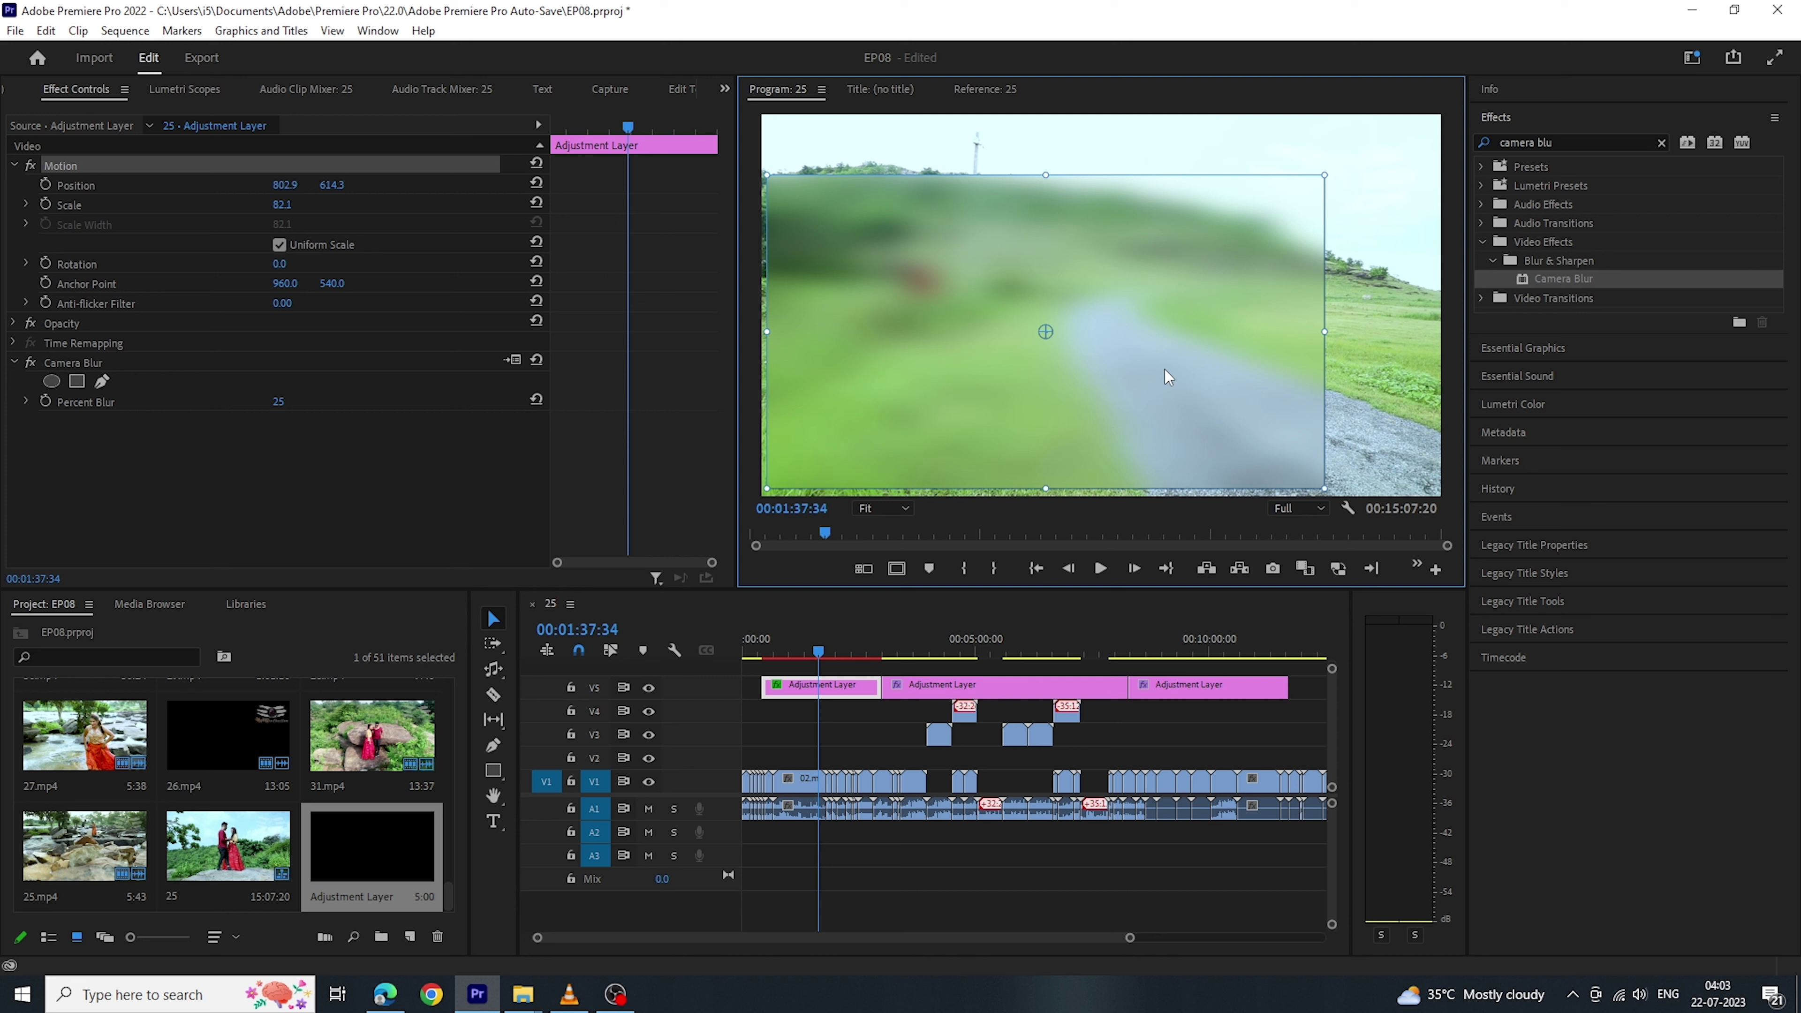